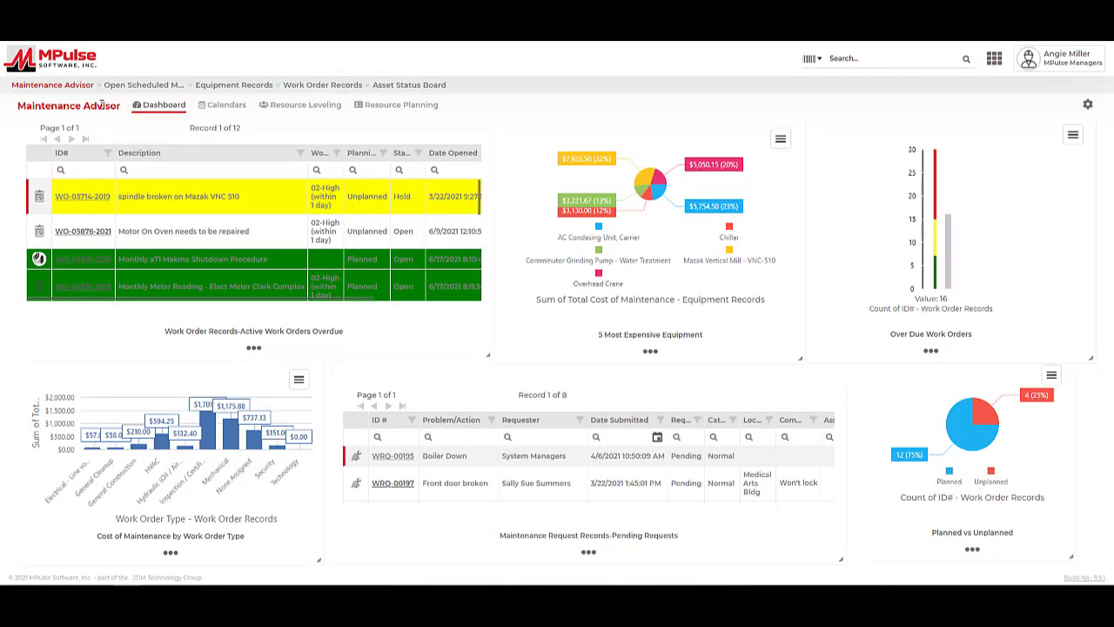
Point out the Maintenance Advisor title, the calendars, resource leveling and resource planning sections, and the work order record types
{"action": "triple_click", "coordinate": [101, 105]}
{"action": "left_click", "coordinate": [102, 104]}
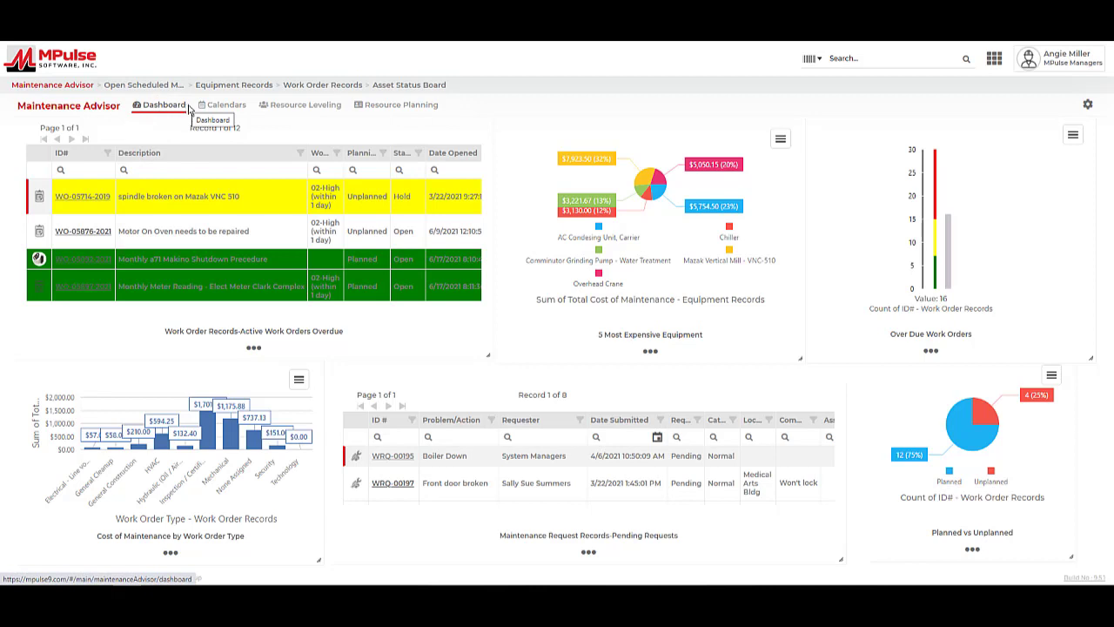
{"action": "left_click", "coordinate": [223, 110]}
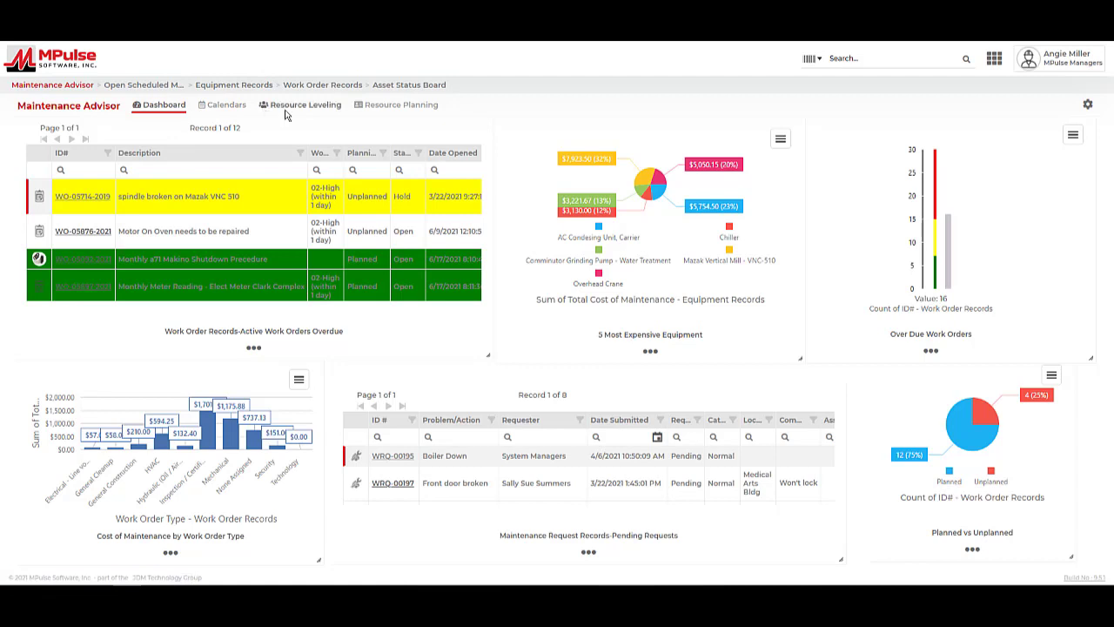
{"action": "left_click", "coordinate": [289, 113]}
{"action": "left_click", "coordinate": [390, 113]}
{"action": "left_click", "coordinate": [992, 59]}
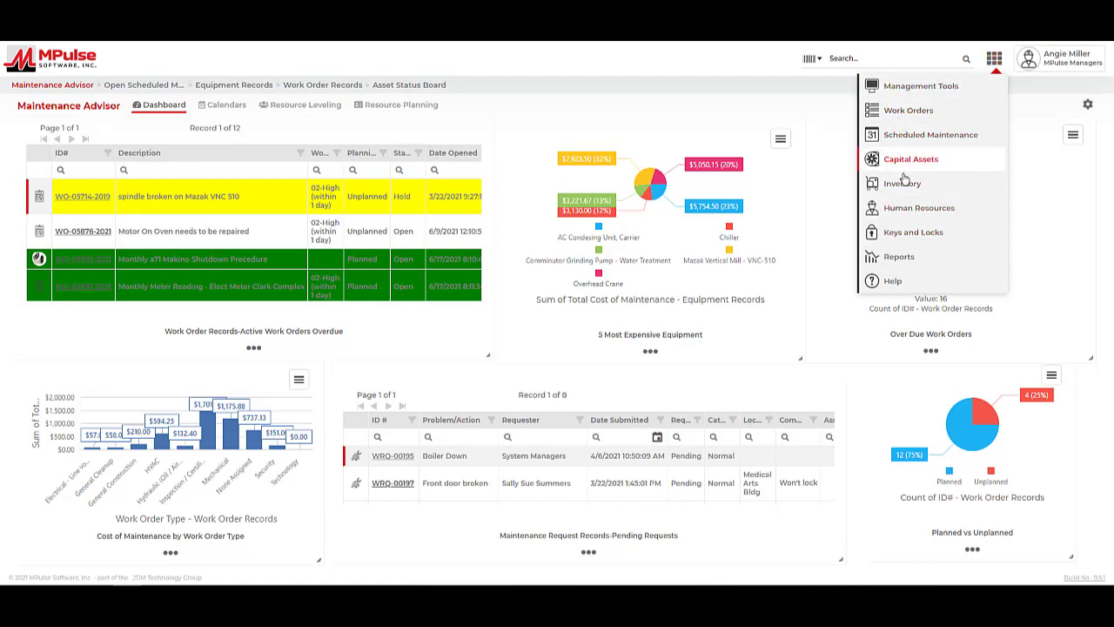
{"action": "left_click", "coordinate": [896, 112]}
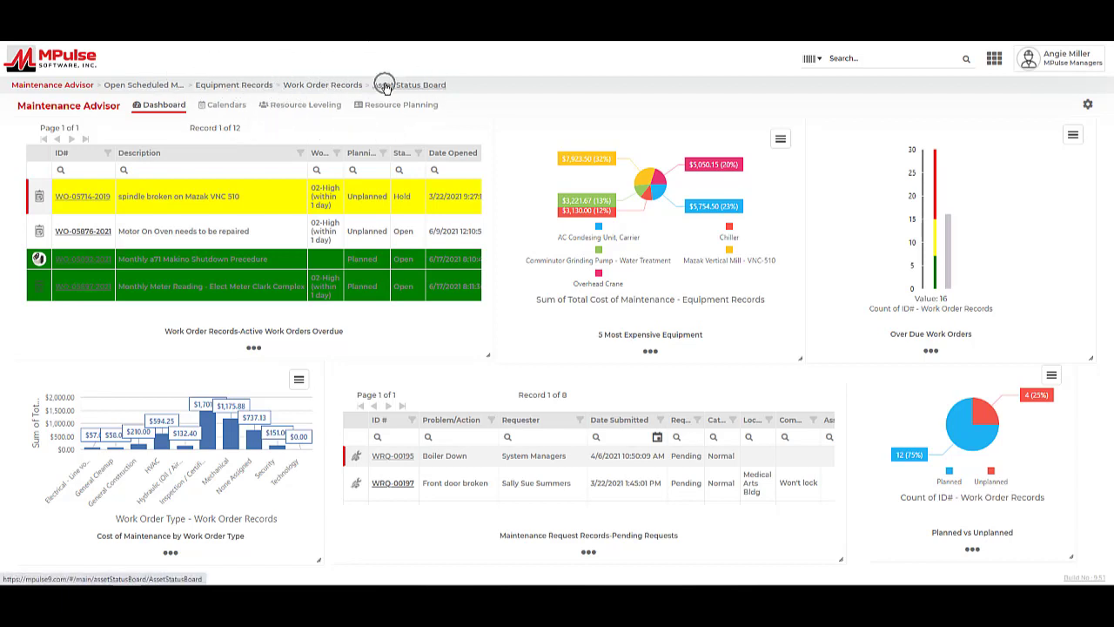
Search all records for 'compressor' and review the Work Order Records results
{"action": "left_click", "coordinate": [836, 57]}
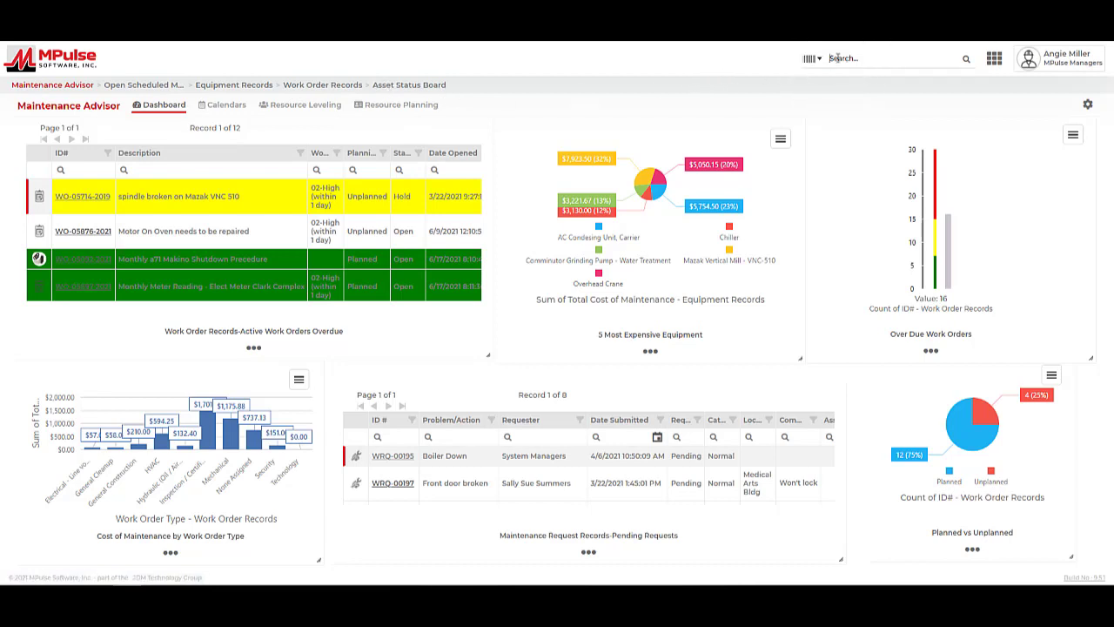
{"action": "type", "text": "compressor"}
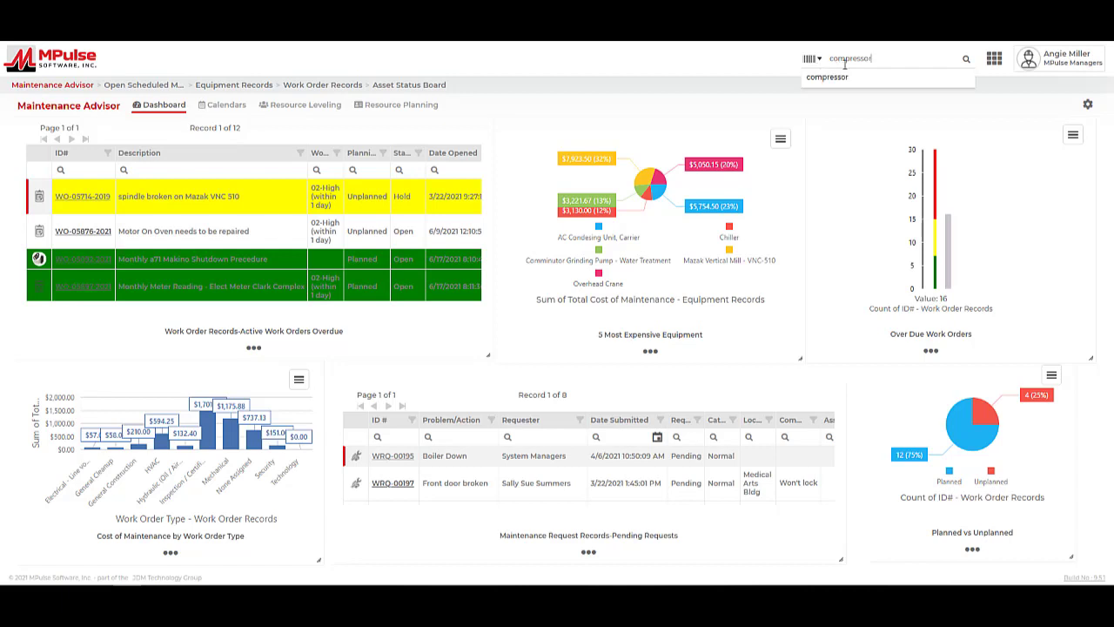
{"action": "left_click", "coordinate": [844, 63]}
{"action": "left_click", "coordinate": [809, 59]}
{"action": "left_click", "coordinate": [805, 69]}
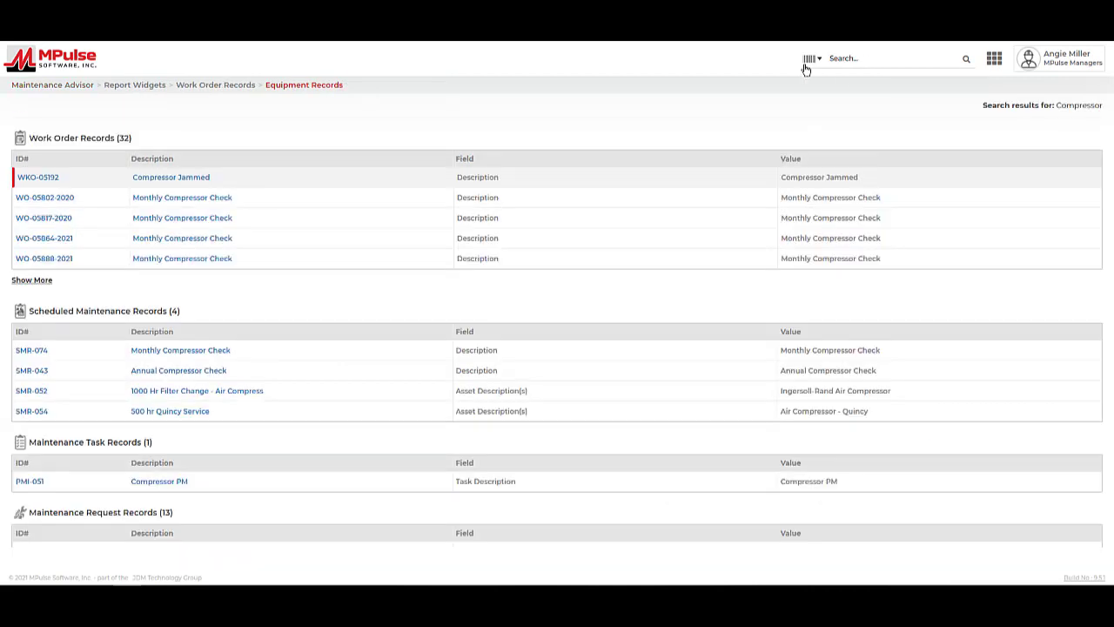
{"action": "triple_click", "coordinate": [100, 138]}
{"action": "left_click", "coordinate": [157, 139]}
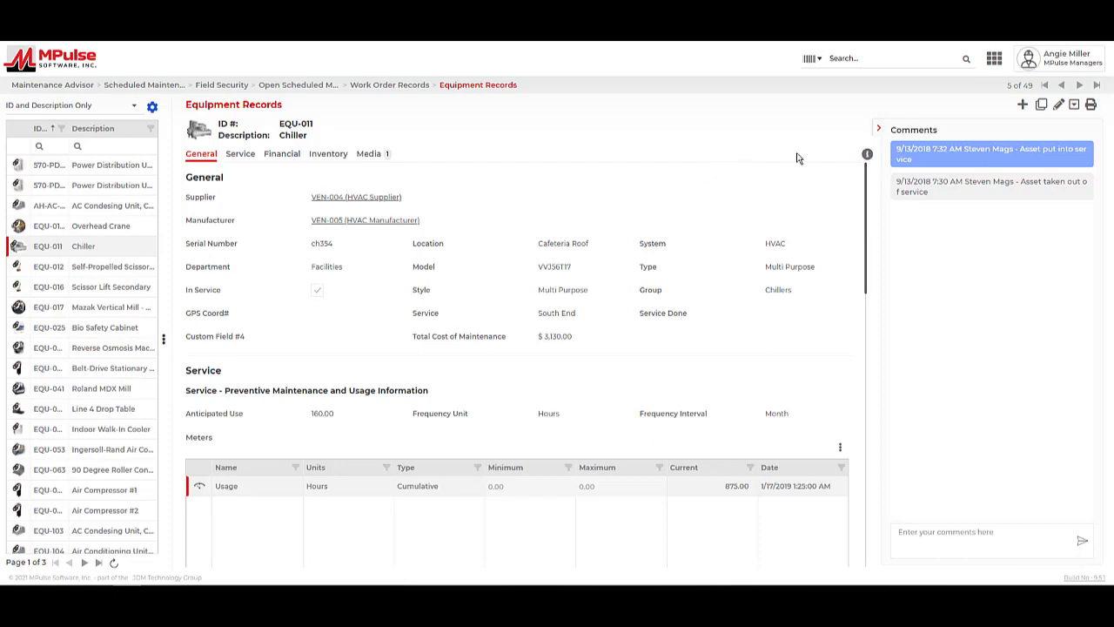
{"action": "left_click", "coordinate": [994, 58]}
{"action": "left_click", "coordinate": [891, 164]}
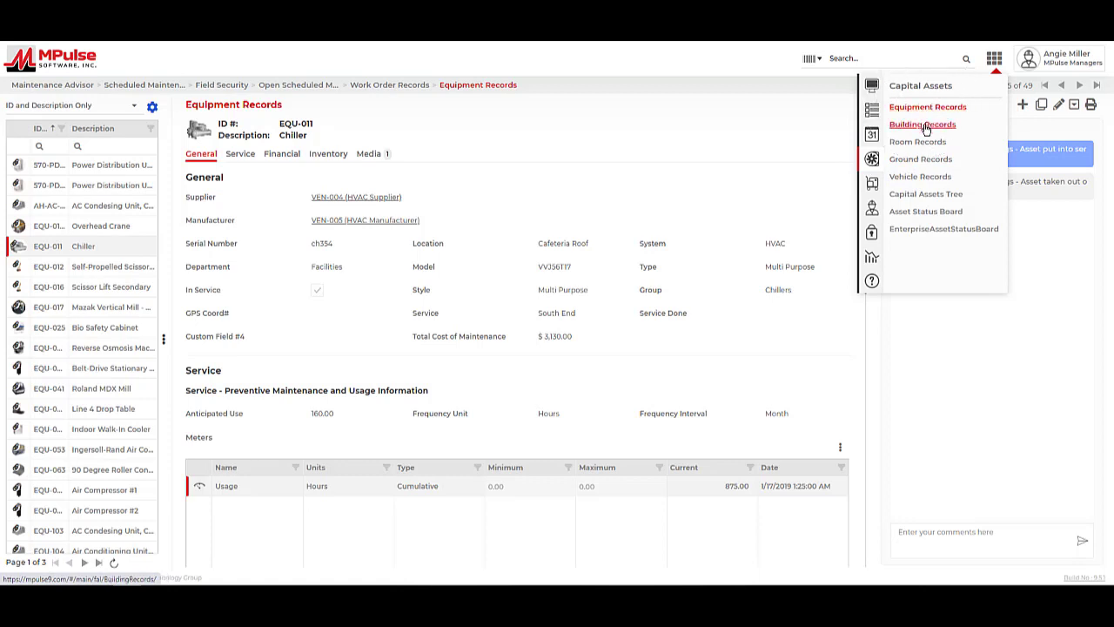
{"action": "left_click", "coordinate": [924, 126]}
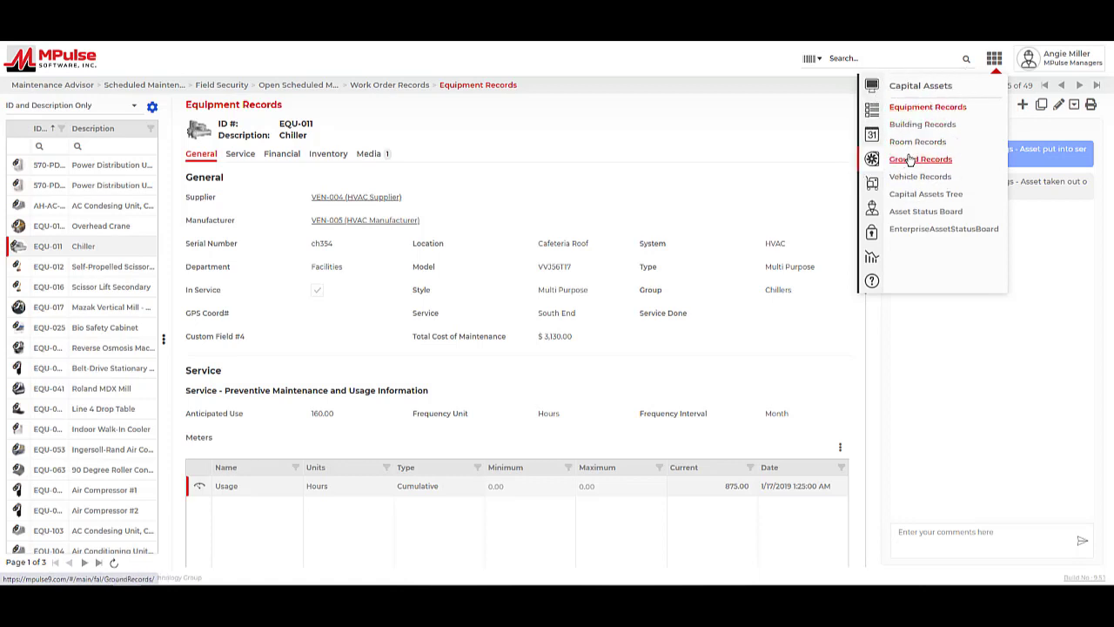
{"action": "left_click", "coordinate": [996, 63]}
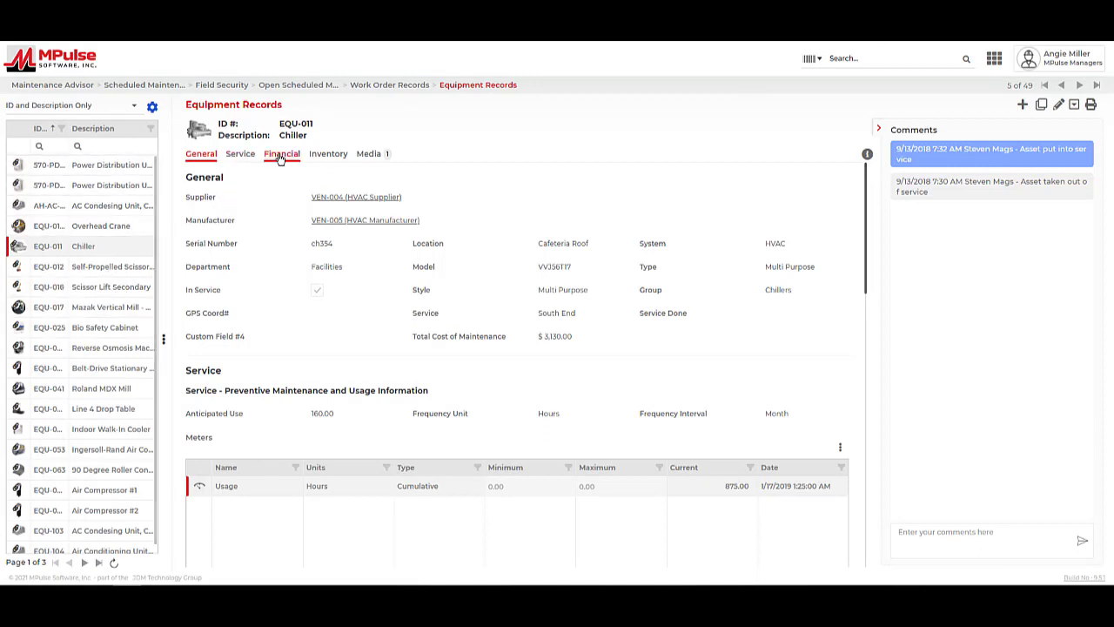
{"action": "double_click", "coordinate": [902, 128]}
{"action": "left_click", "coordinate": [824, 142]}
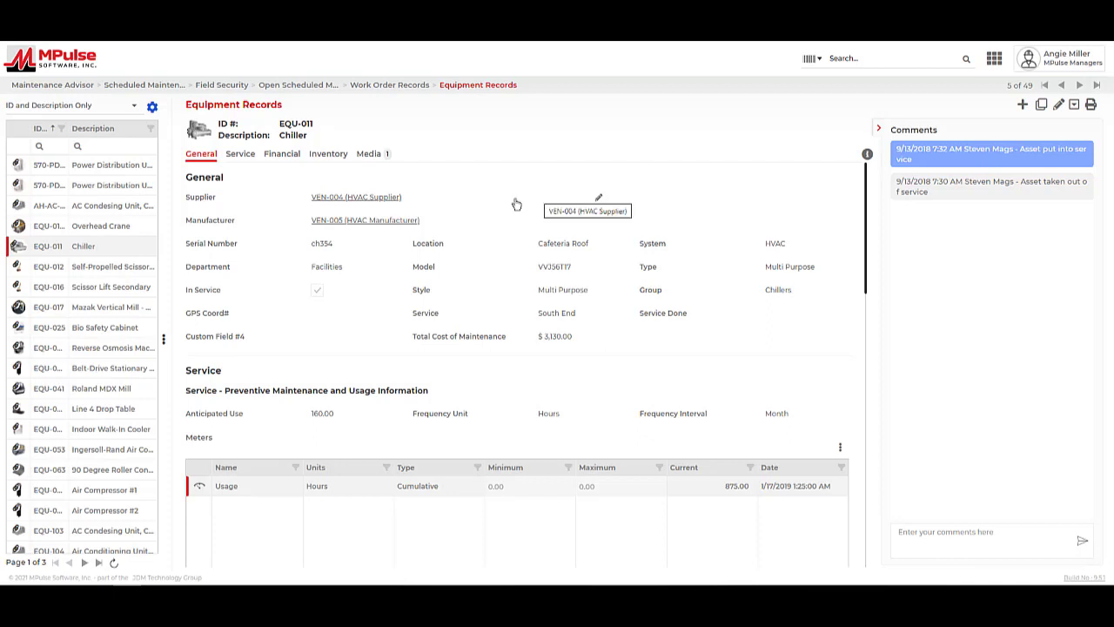
Switch the Chiller record between its Financial and General details
{"action": "left_click", "coordinate": [431, 244]}
{"action": "left_click", "coordinate": [650, 242]}
{"action": "left_click", "coordinate": [218, 267]}
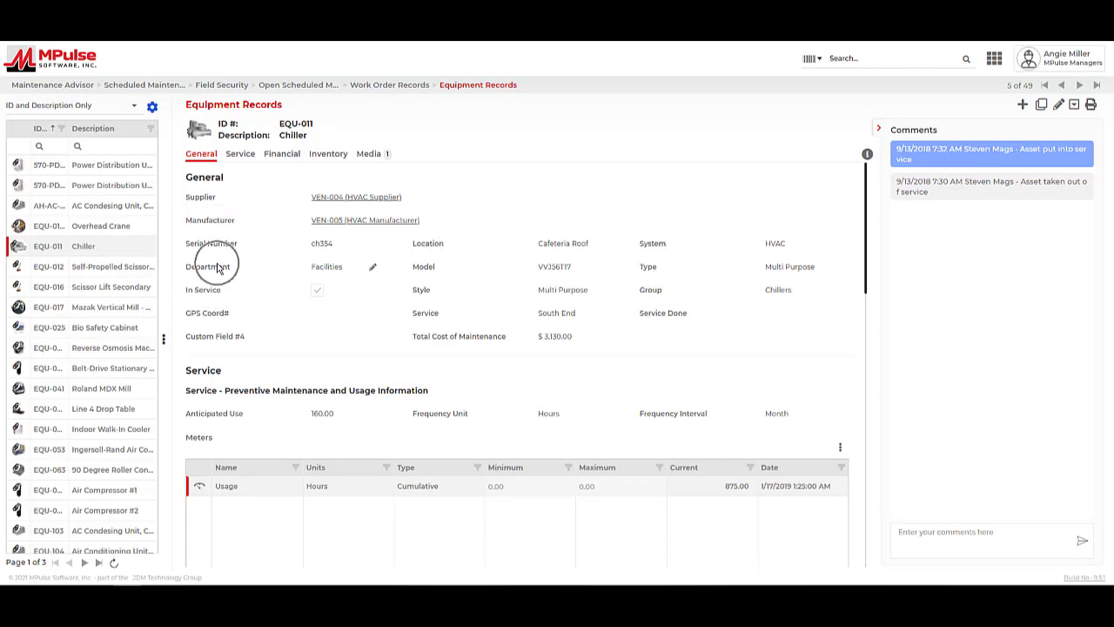
{"action": "left_click", "coordinate": [276, 155]}
{"action": "left_click", "coordinate": [653, 401]}
{"action": "left_click", "coordinate": [200, 158]}
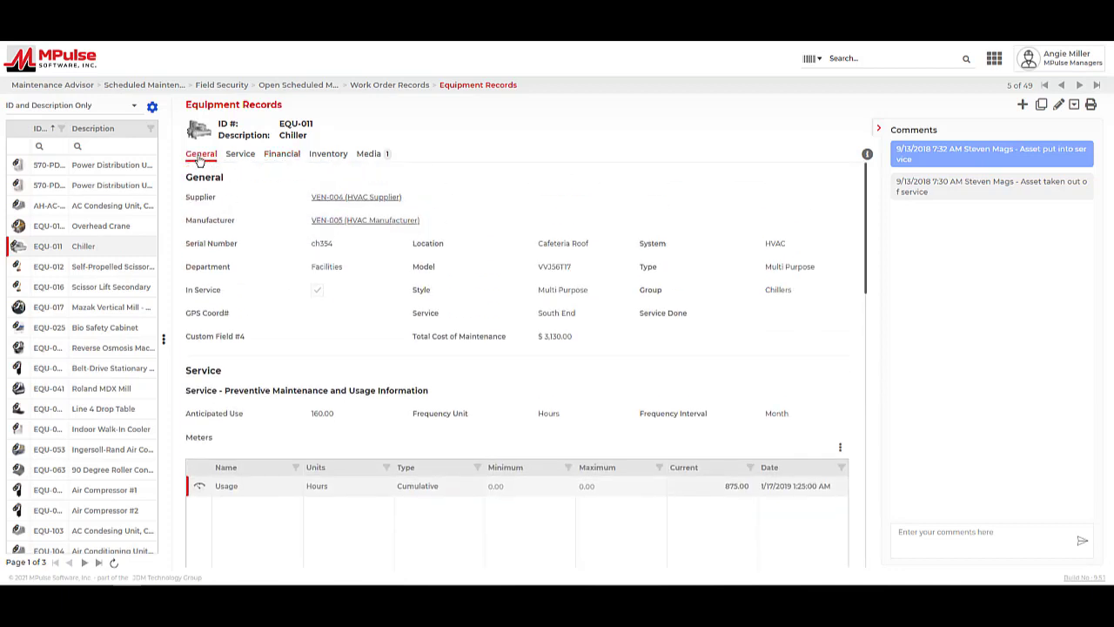
Highlight the chiller's $3,130.00 maintenance cost
{"action": "left_click", "coordinate": [207, 293]}
{"action": "mouse_move", "coordinate": [316, 291]}
{"action": "left_click", "coordinate": [449, 338]}
{"action": "left_click_drag", "start_coordinate": [574, 340], "coordinate": [523, 331]}
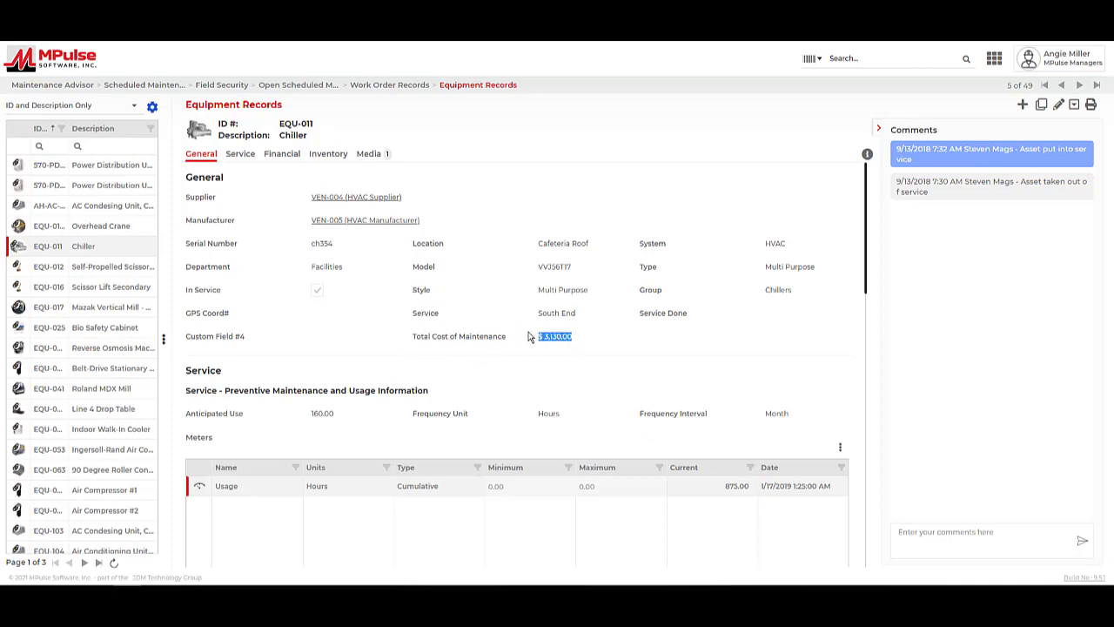
{"action": "left_click", "coordinate": [556, 349]}
Review the chiller's service and meter details, then its linked parts SPY-008 and PRT-202
{"action": "left_click", "coordinate": [240, 157]}
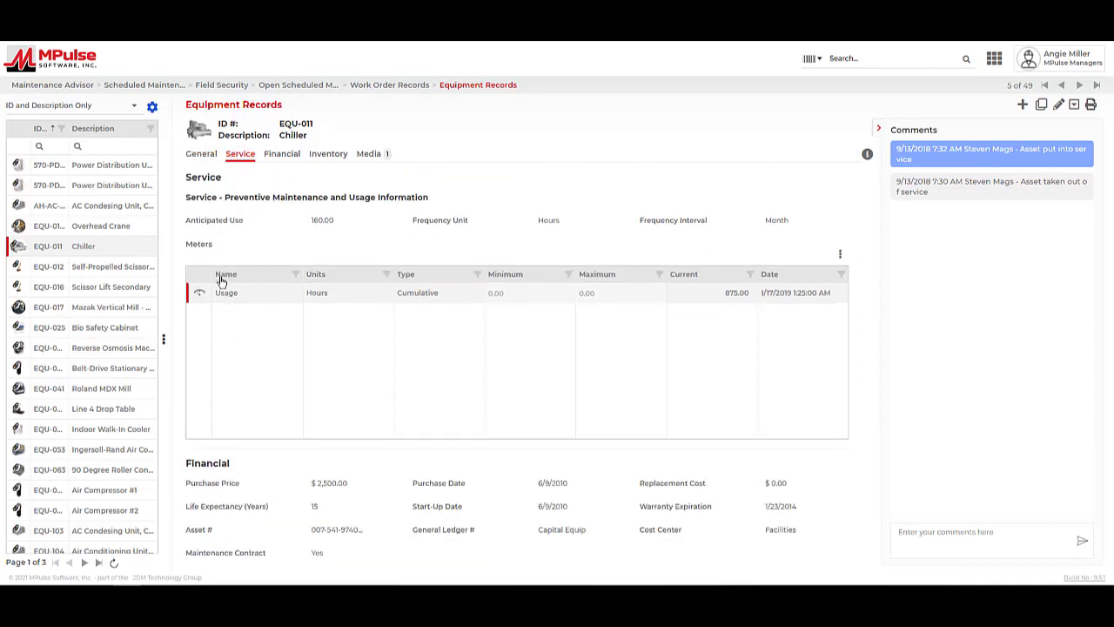
{"action": "left_click", "coordinate": [324, 155]}
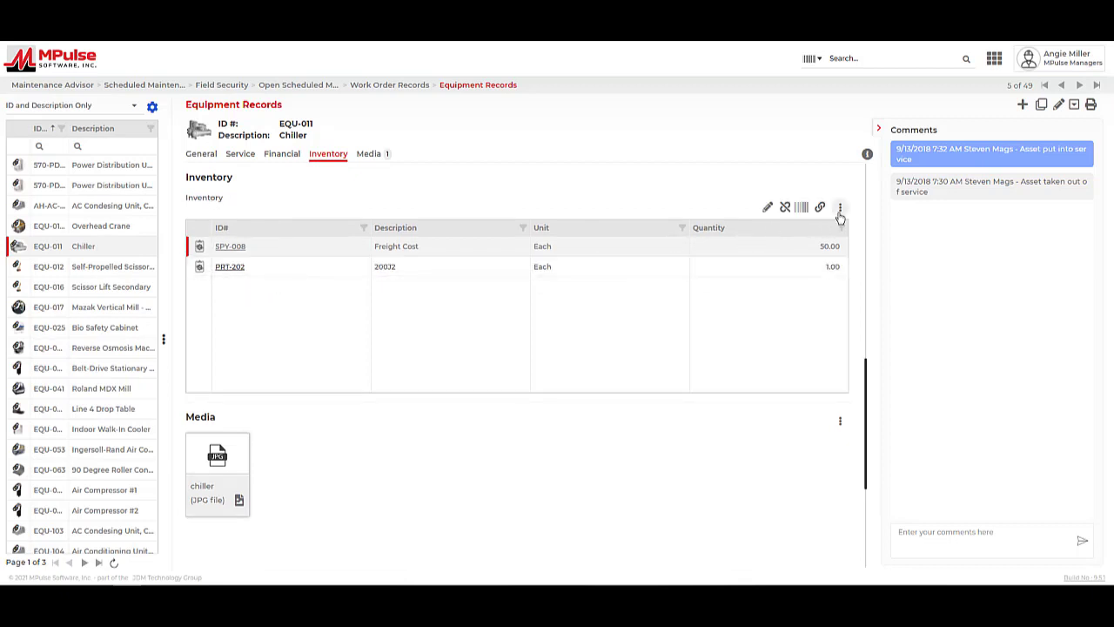
{"action": "left_click", "coordinate": [822, 210]}
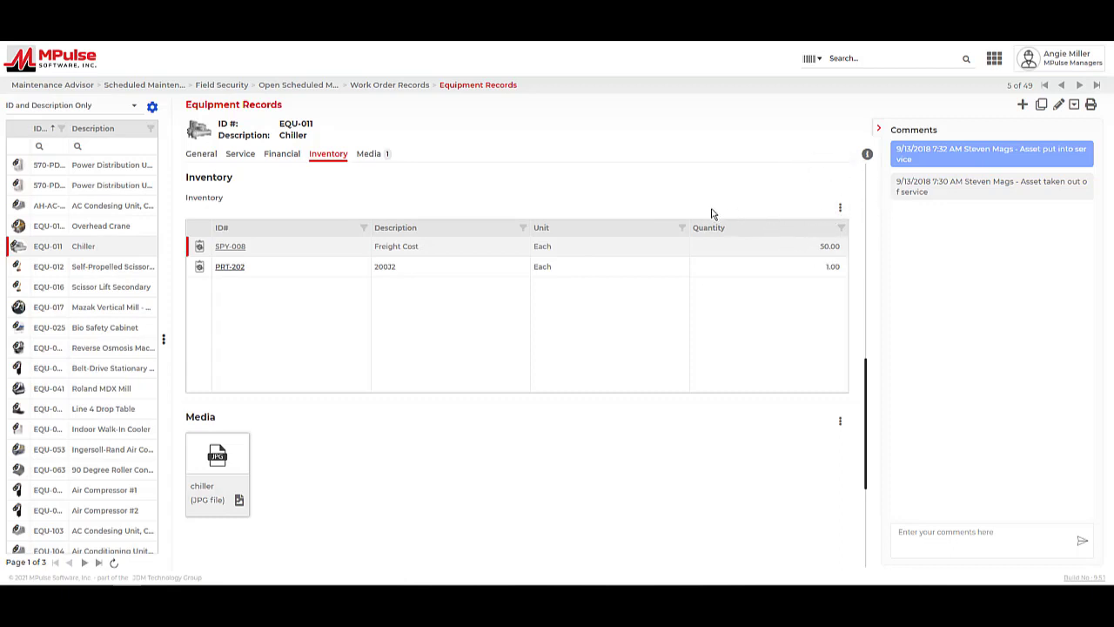
Show the chiller's media attachments and the actions available for them
{"action": "left_click", "coordinate": [368, 153]}
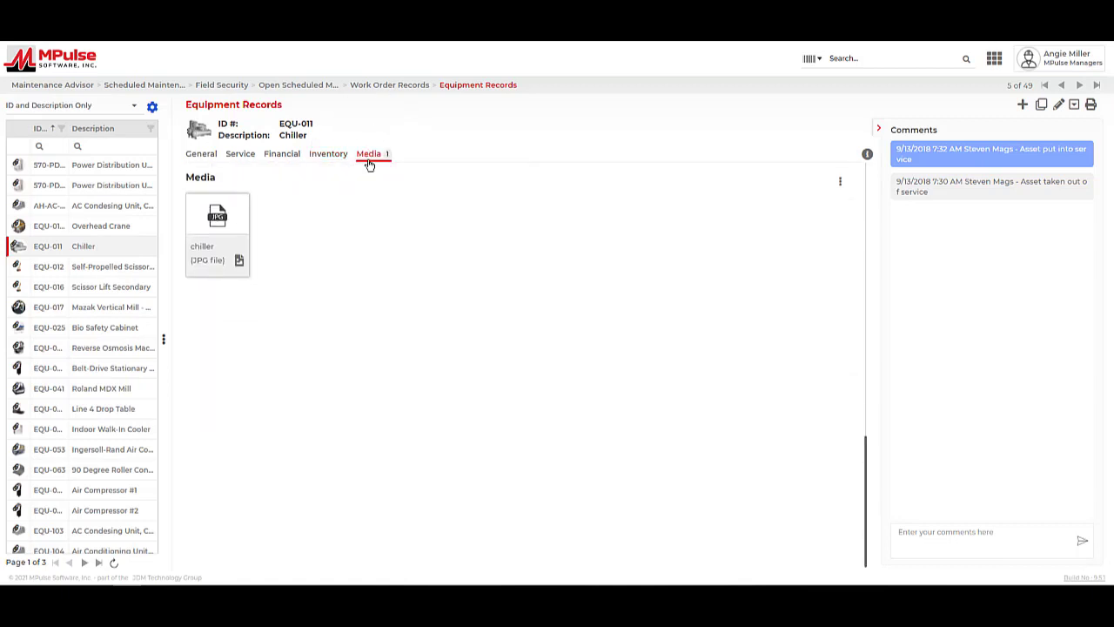
{"action": "left_click", "coordinate": [369, 157]}
{"action": "left_click", "coordinate": [840, 183]}
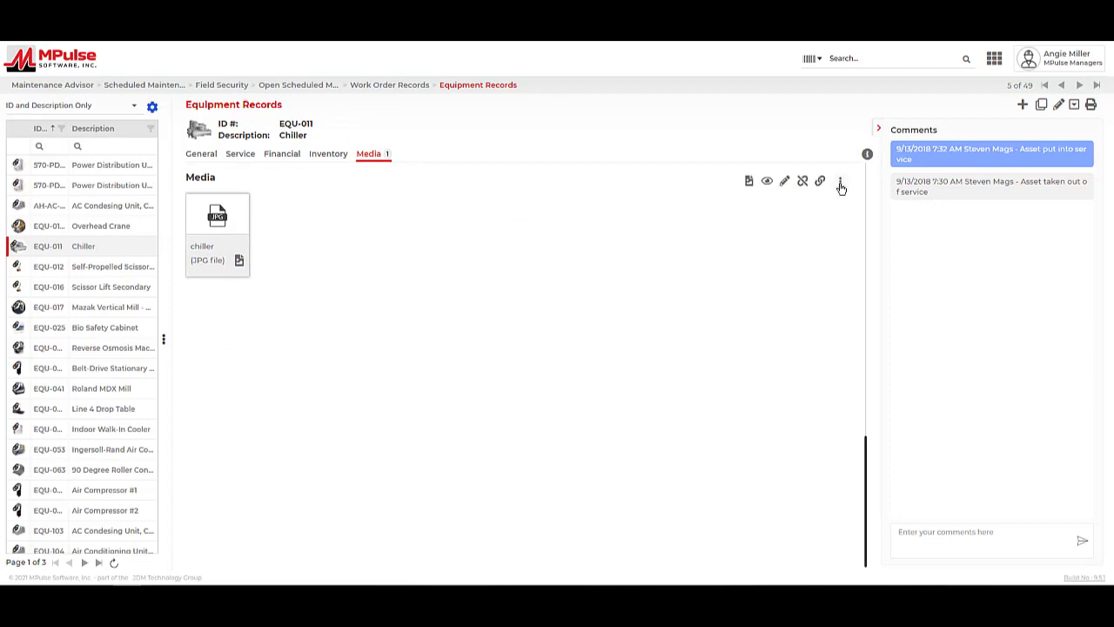
{"action": "left_click", "coordinate": [819, 186]}
{"action": "left_click", "coordinate": [819, 187]}
Check the chiller's Views/Procedures list and go to the V-Belt 24x36 inventory record
{"action": "left_click", "coordinate": [1075, 105]}
{"action": "left_click", "coordinate": [1075, 105]}
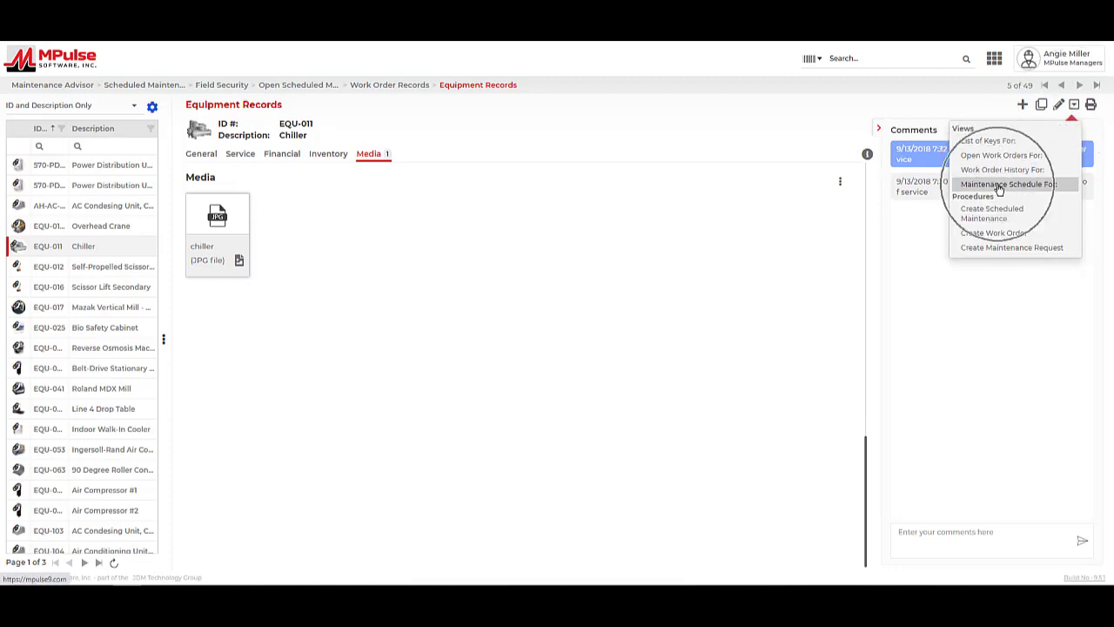
{"action": "left_click", "coordinate": [990, 159]}
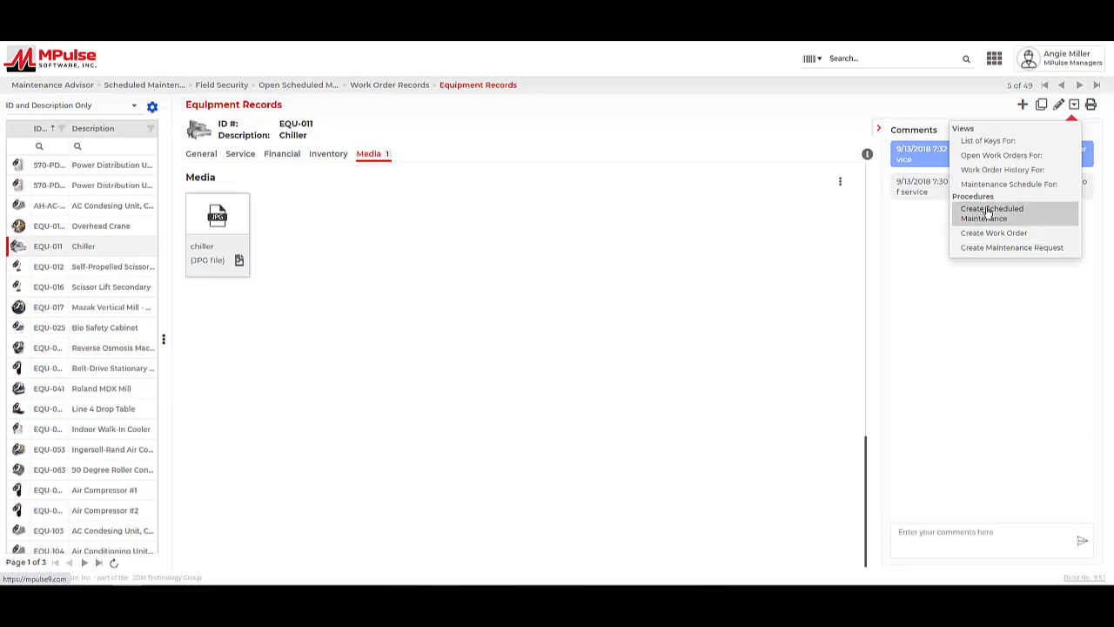
{"action": "left_click", "coordinate": [1074, 105]}
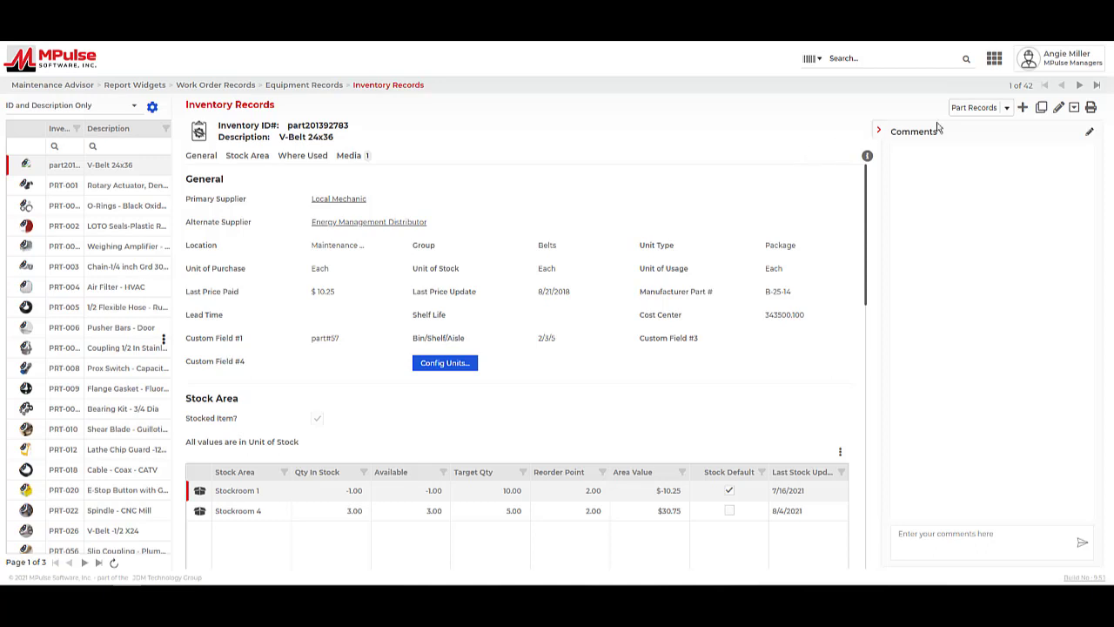
Keep Part Records as the inventory type and point out the Unit of Purchase, Stock and Usage fields
{"action": "left_click", "coordinate": [987, 111]}
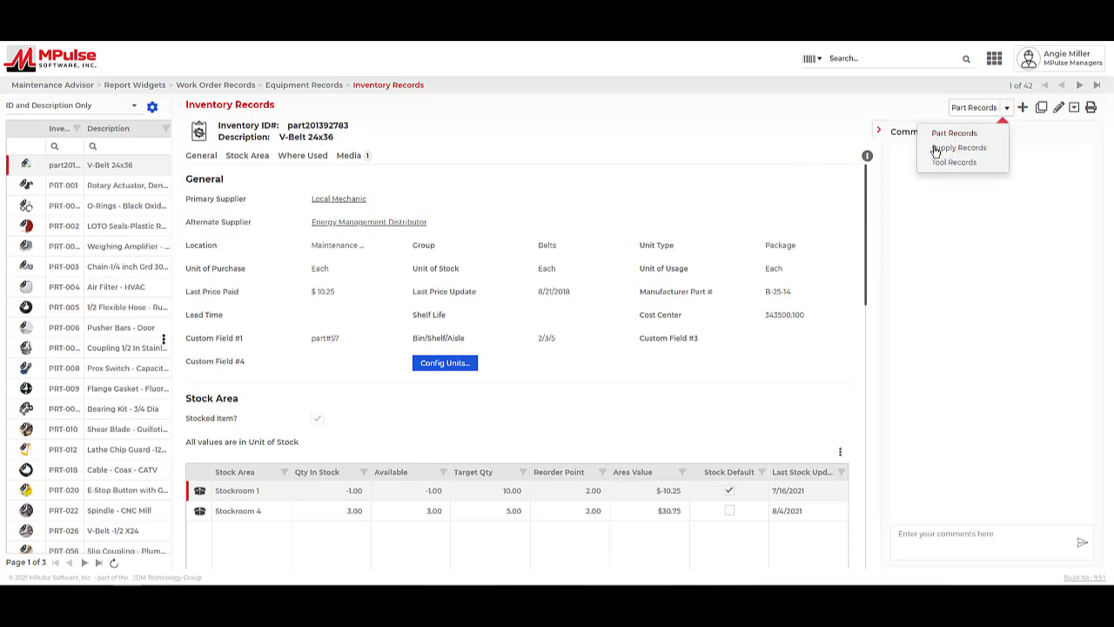
{"action": "left_click", "coordinate": [668, 159]}
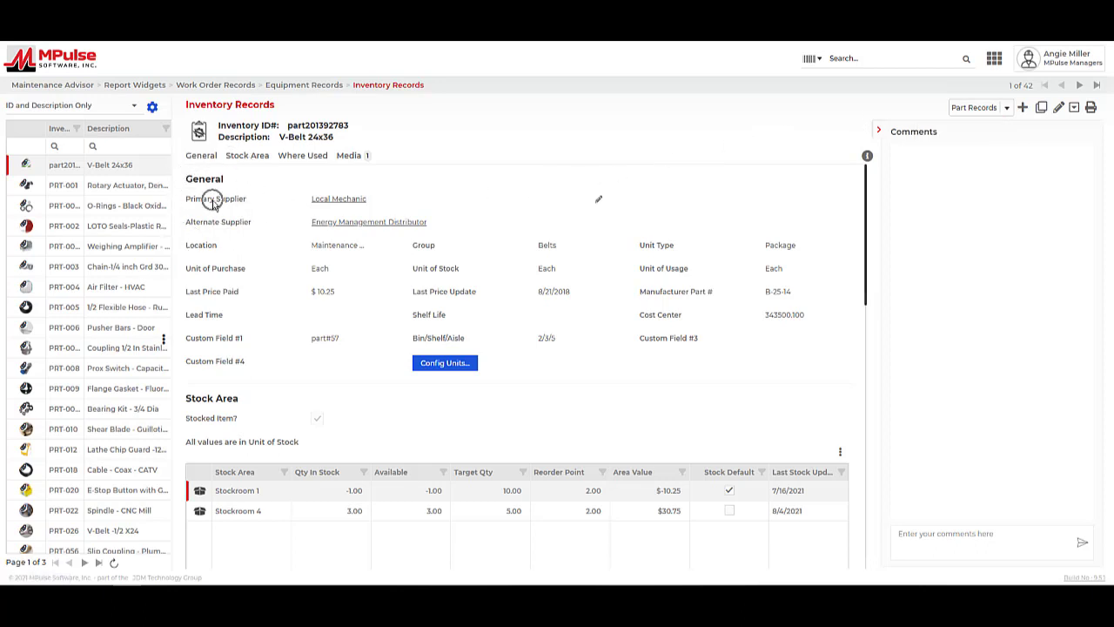
{"action": "triple_click", "coordinate": [206, 273]}
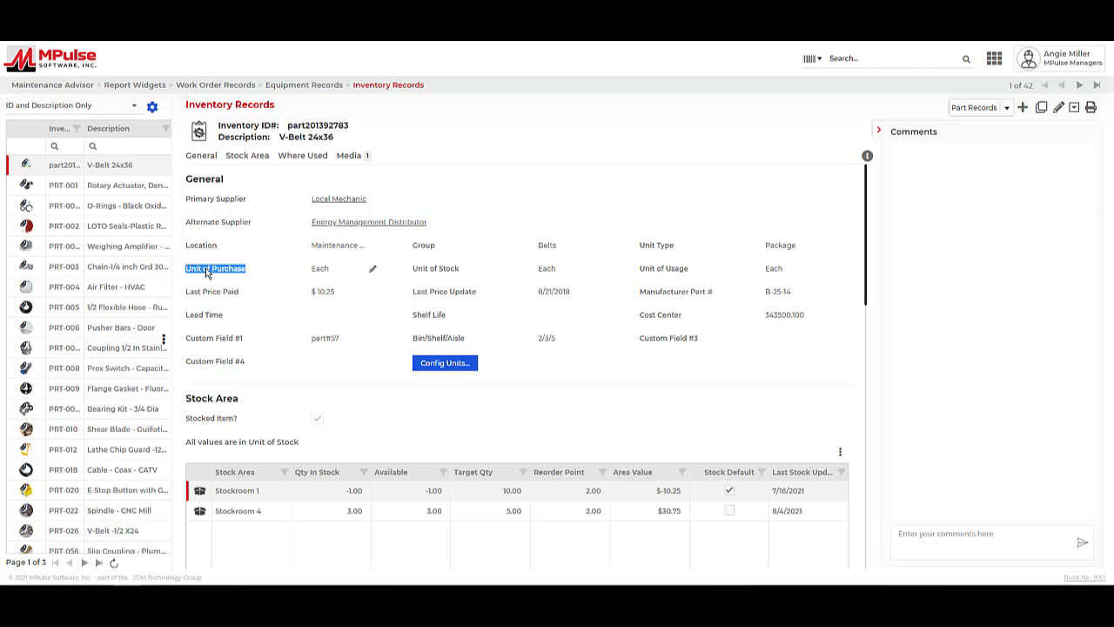
{"action": "triple_click", "coordinate": [436, 271]}
{"action": "triple_click", "coordinate": [644, 270]}
Open the V-Belt's on-order details in Stock Area to reach requisition 3013-996
{"action": "scroll", "coordinate": [586, 276], "scroll_direction": "down", "scroll_amount": 3}
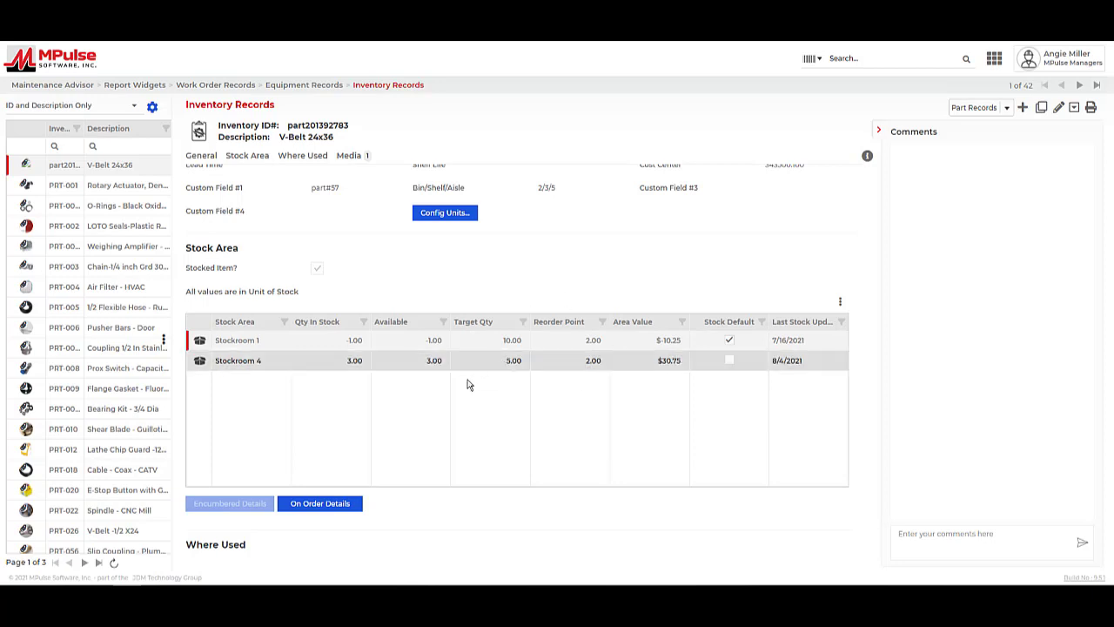
{"action": "left_click", "coordinate": [214, 504]}
{"action": "left_click", "coordinate": [214, 505]}
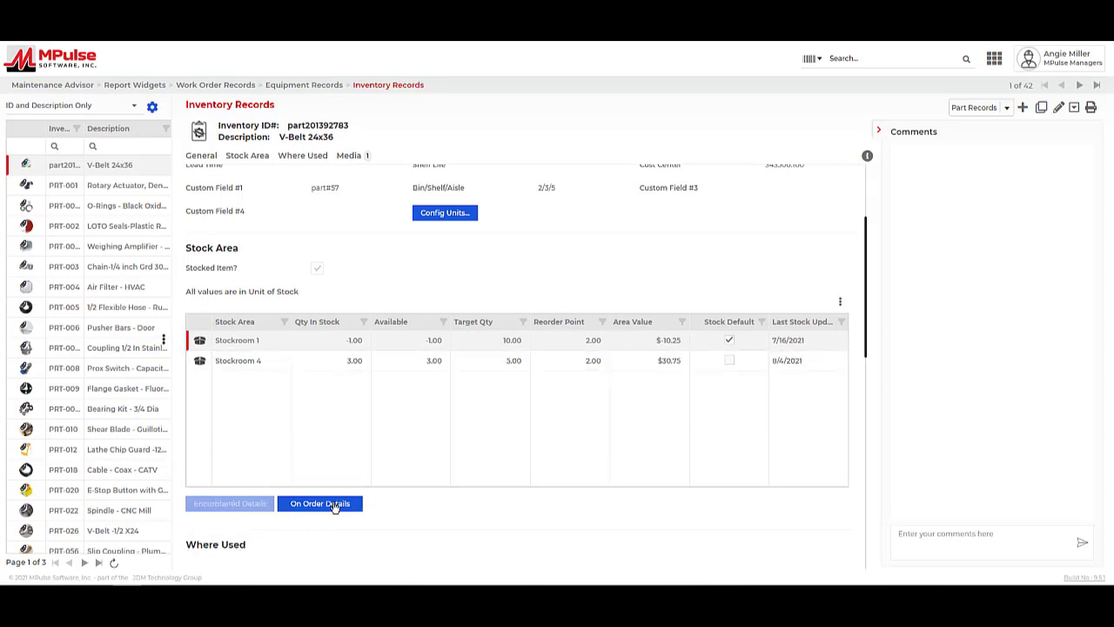
{"action": "left_click", "coordinate": [333, 505]}
{"action": "left_click", "coordinate": [334, 505]}
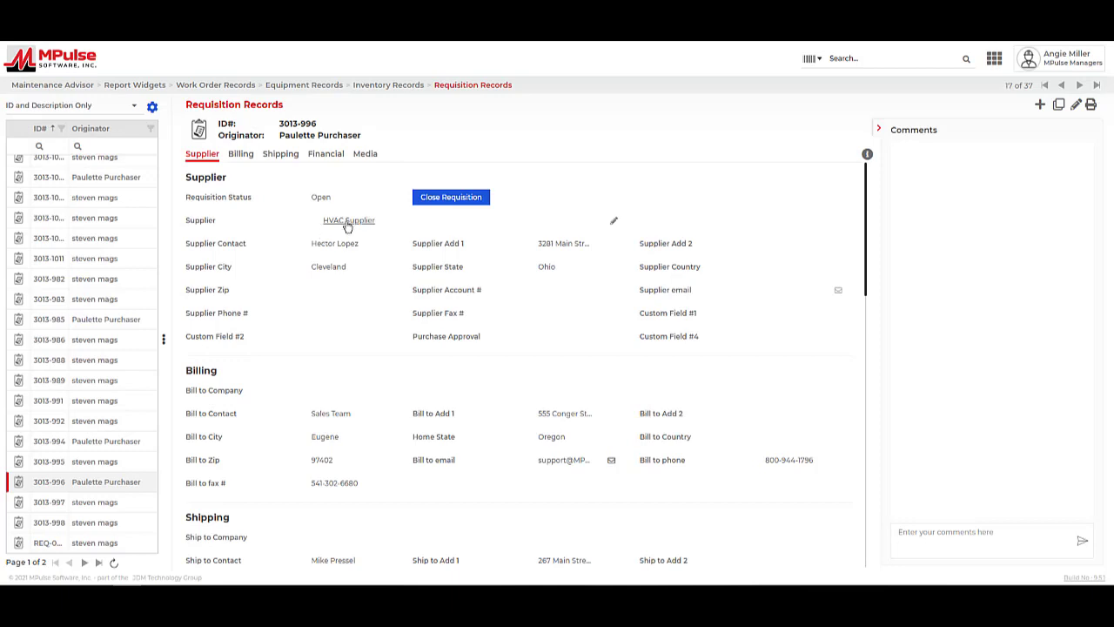
Review requisition 3013-996's billing details, Financial line items and Supplier details
{"action": "left_click", "coordinate": [347, 223]}
{"action": "left_click", "coordinate": [347, 223]}
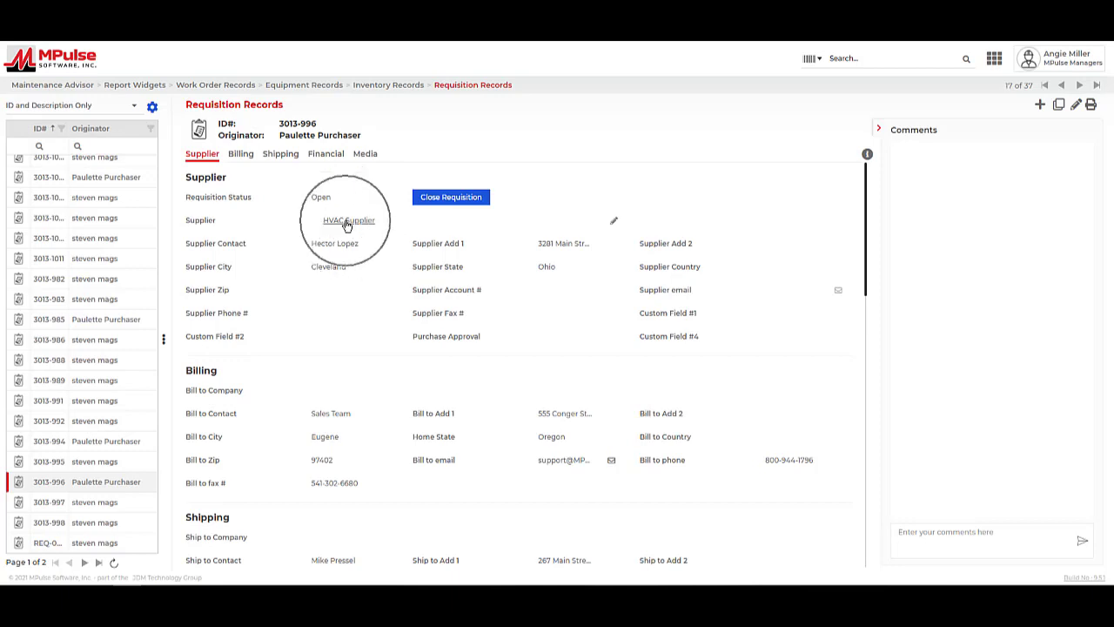
{"action": "left_click", "coordinate": [241, 153]}
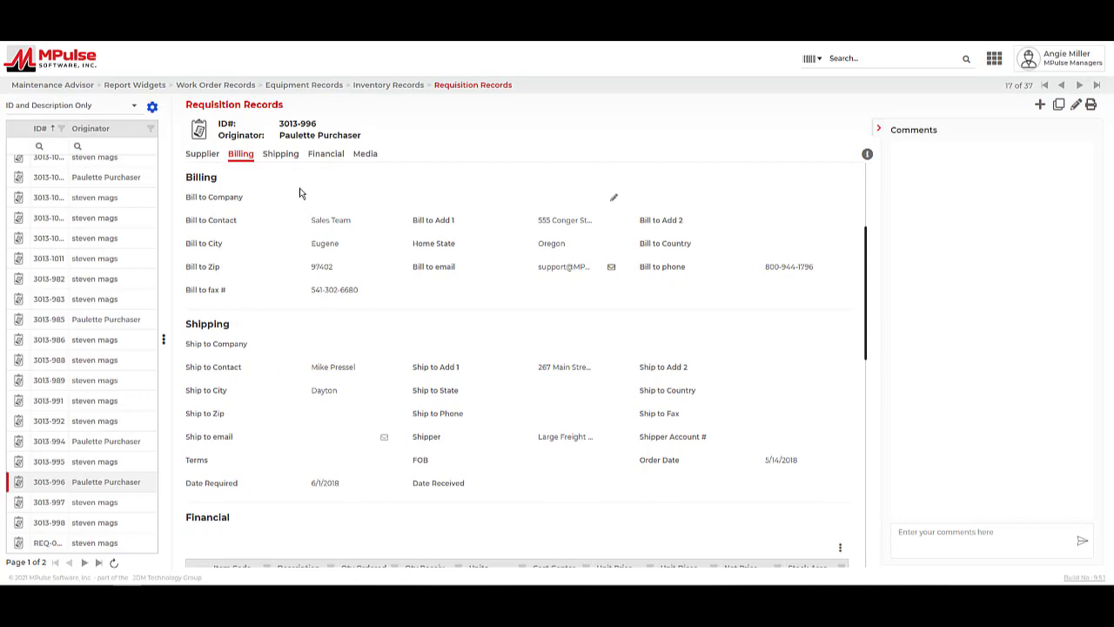
{"action": "left_click", "coordinate": [320, 155]}
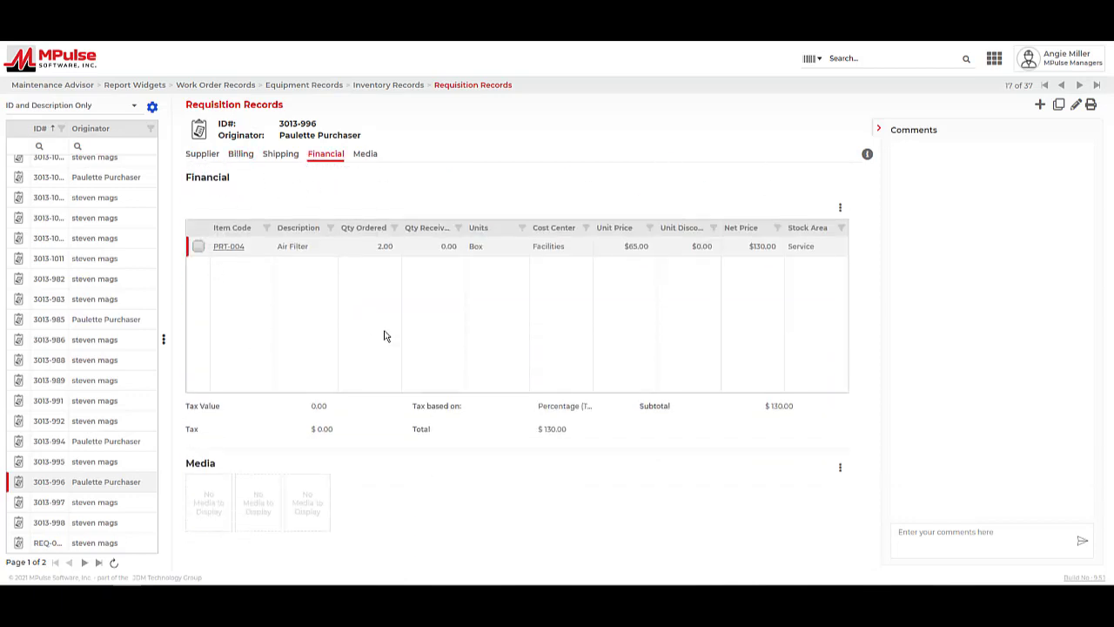
{"action": "left_click", "coordinate": [205, 156]}
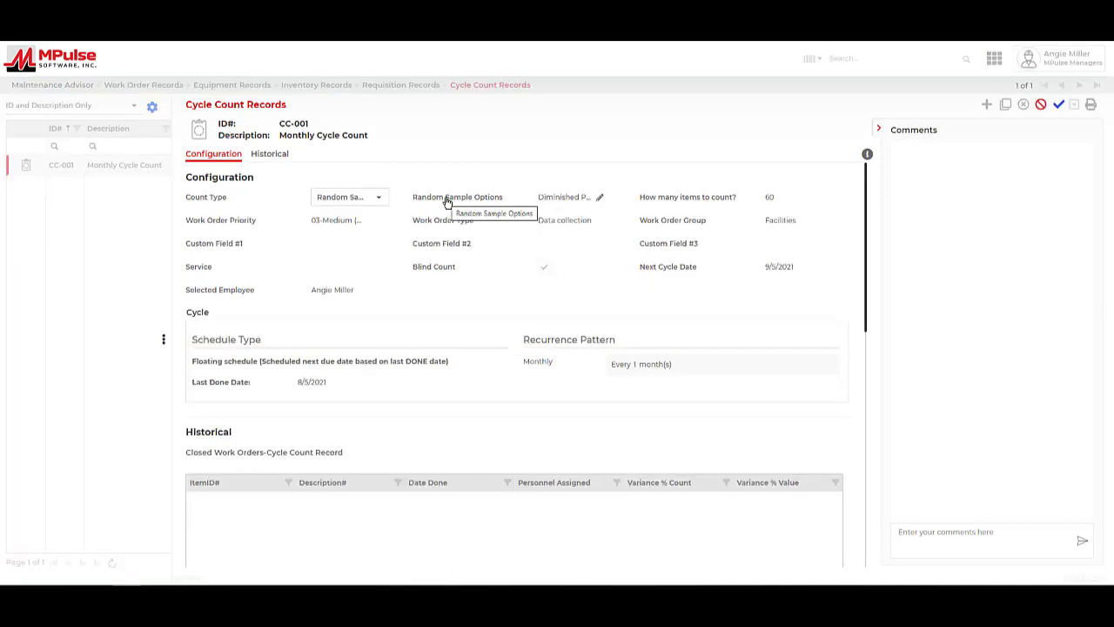
On cycle count CC-001, check the Count Type choices, keep Random Sample, and point out Schedule Type
{"action": "triple_click", "coordinate": [233, 105]}
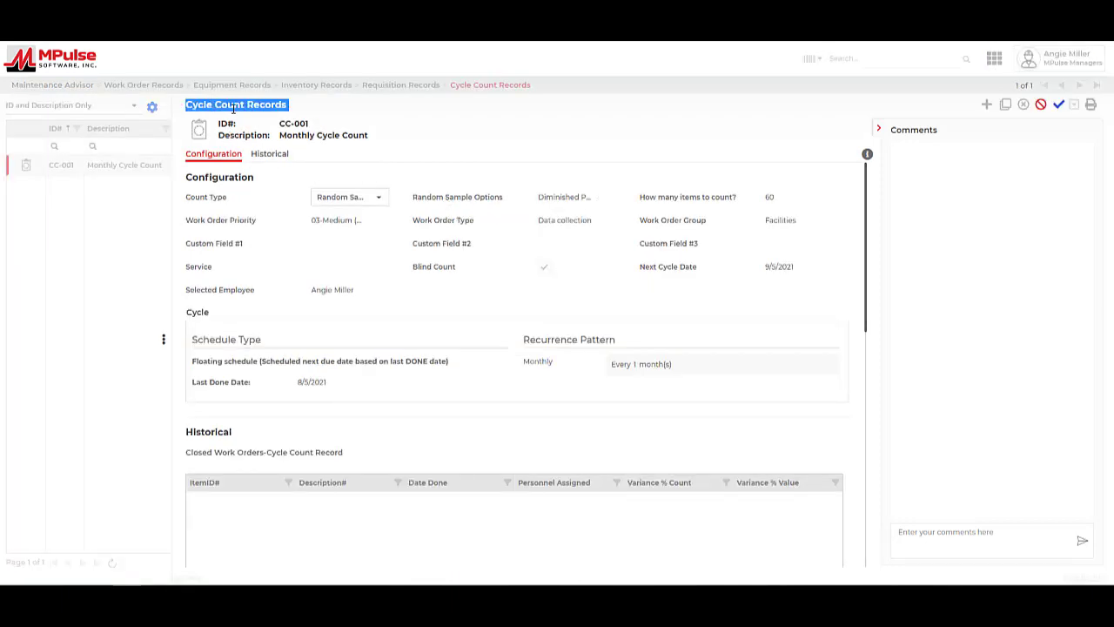
{"action": "left_click", "coordinate": [327, 119]}
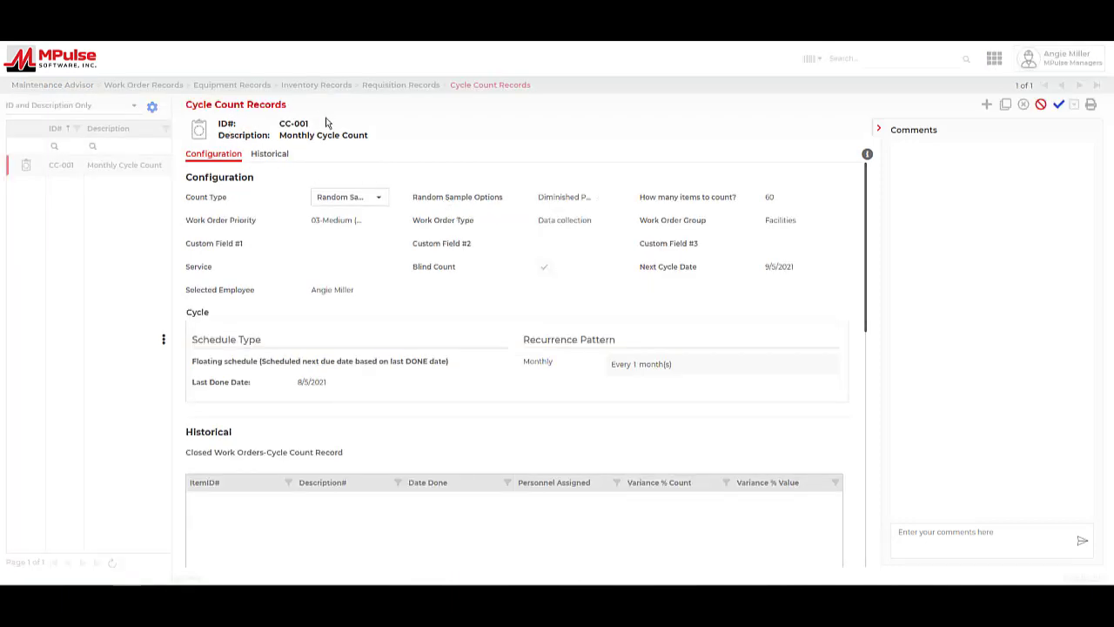
{"action": "triple_click", "coordinate": [225, 201]}
{"action": "left_click", "coordinate": [378, 199]}
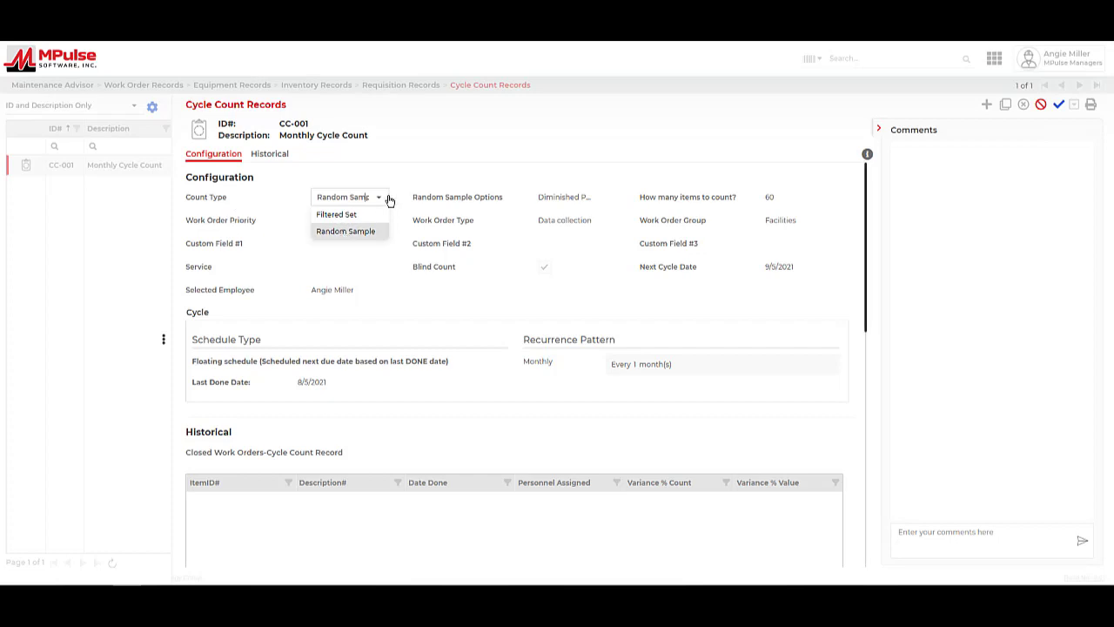
{"action": "left_click", "coordinate": [368, 230]}
{"action": "triple_click", "coordinate": [233, 349]}
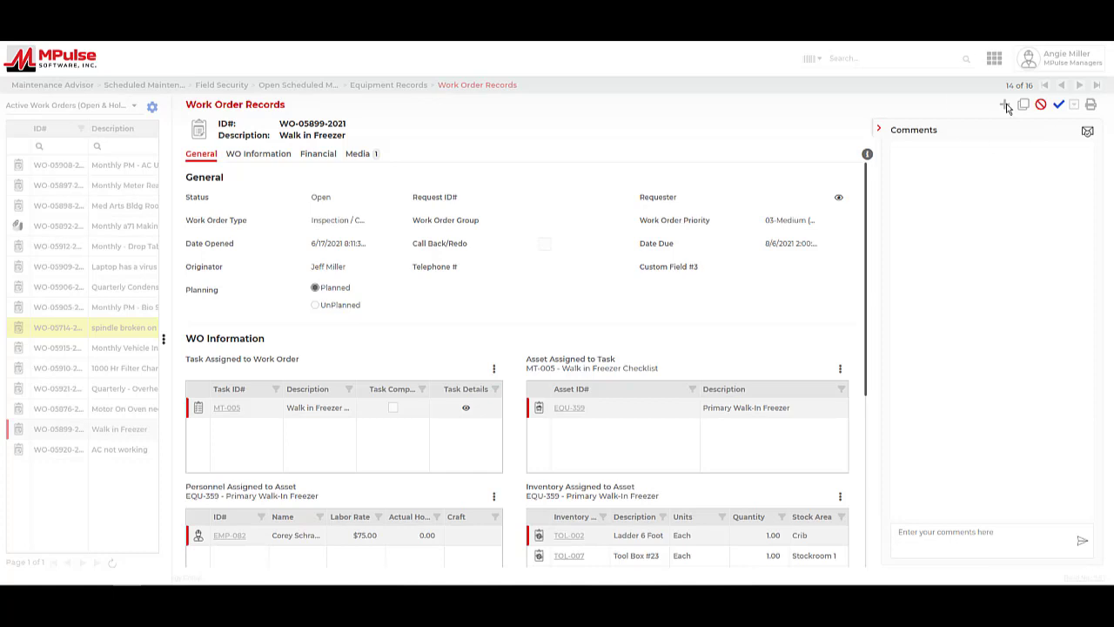
Cancel editing on maintenance request WRQ-00221 'AC not working'
{"action": "left_click", "coordinate": [1005, 105]}
{"action": "left_click", "coordinate": [1004, 106]}
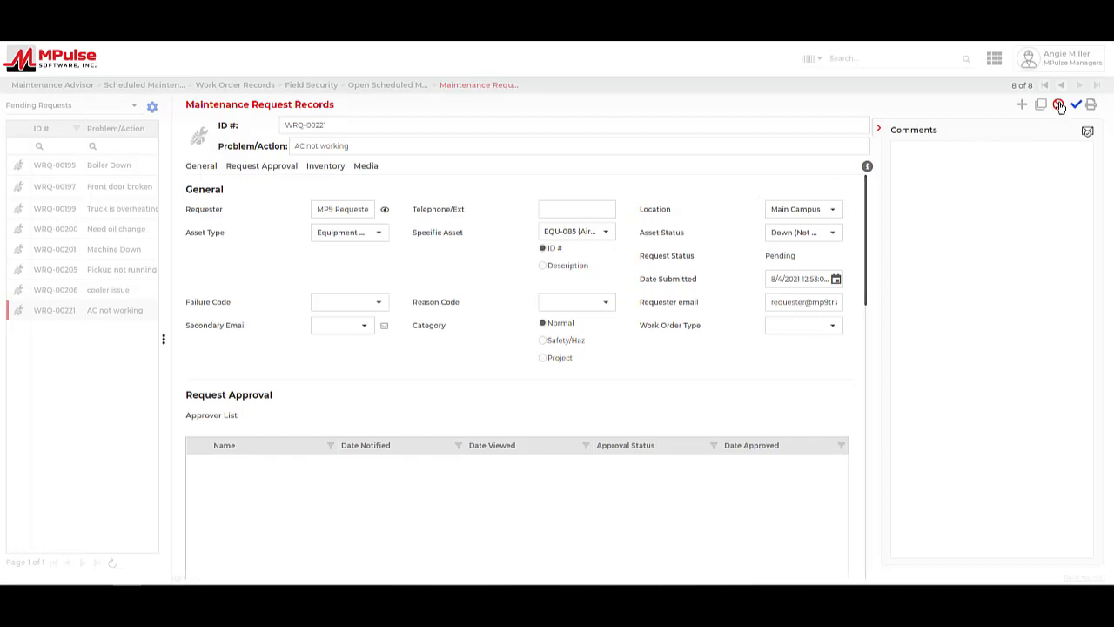
{"action": "left_click", "coordinate": [1059, 106]}
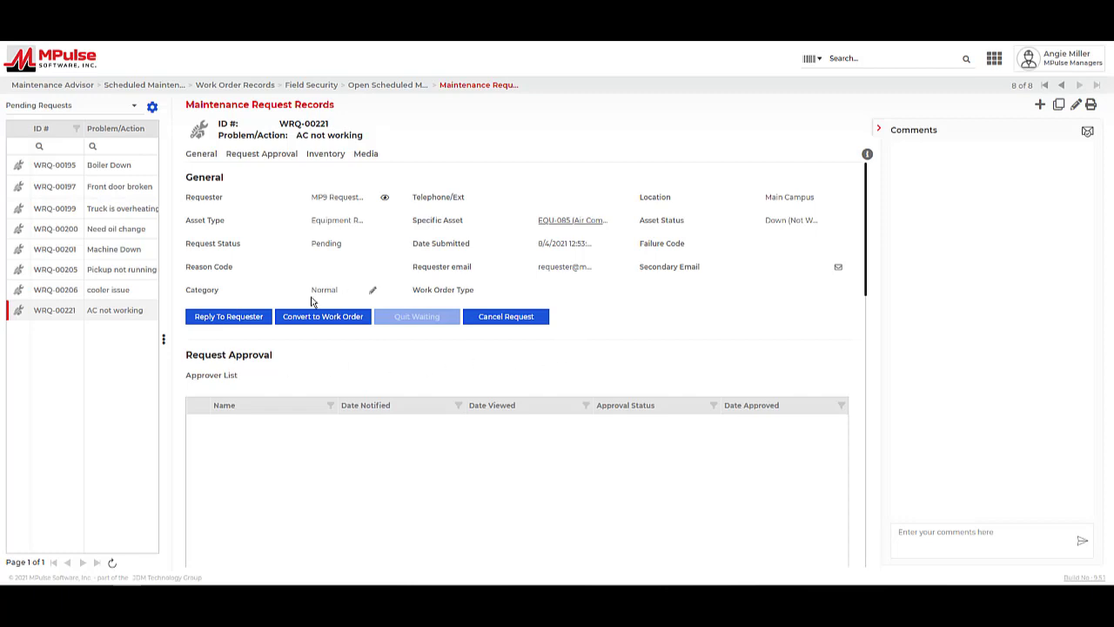
Convert request WRQ-00221 into a work order and view its approval section
{"action": "left_click", "coordinate": [249, 320]}
{"action": "left_click", "coordinate": [324, 321]}
{"action": "left_click", "coordinate": [501, 319]}
{"action": "left_click", "coordinate": [500, 320]}
{"action": "left_click", "coordinate": [268, 154]}
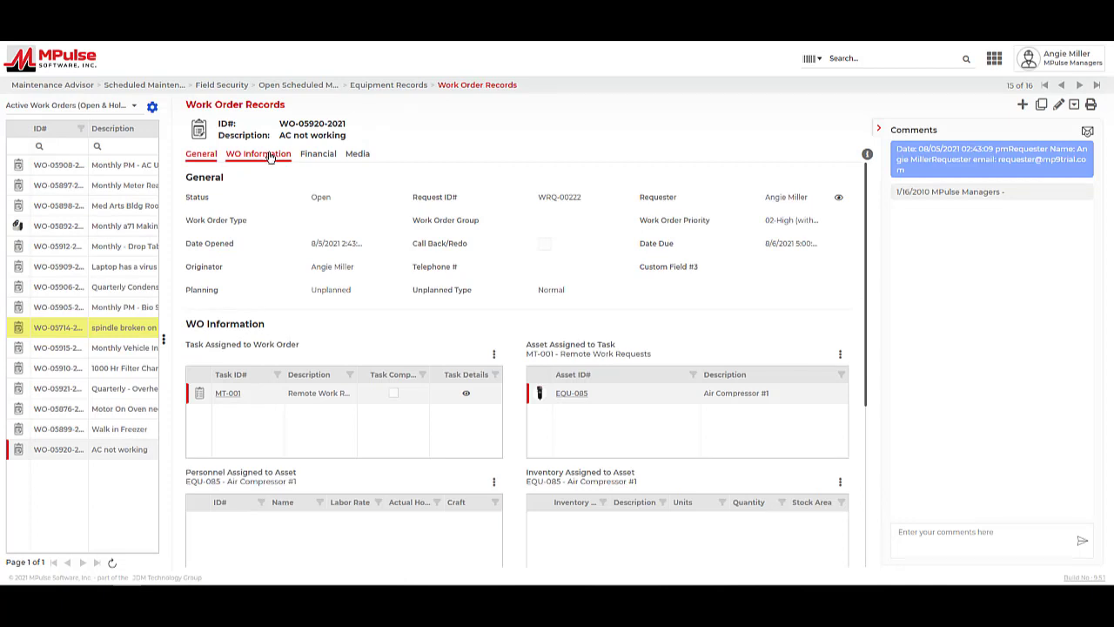
Highlight the 'AC not working' description and review WO-05920-2021's General fields
{"action": "left_click", "coordinate": [311, 135]}
{"action": "triple_click", "coordinate": [311, 135]}
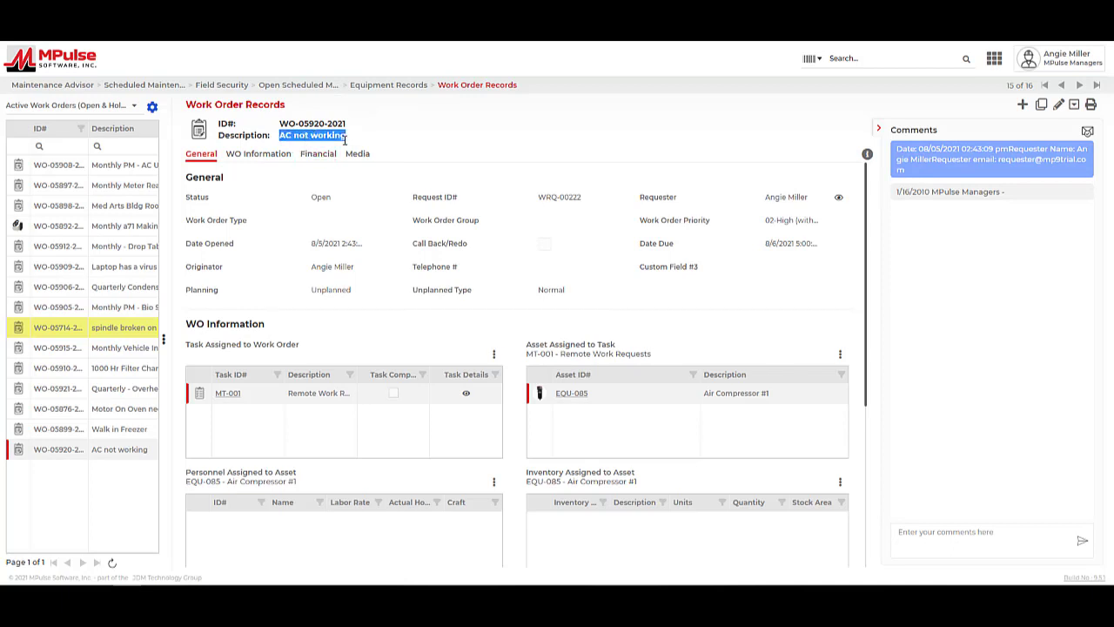
{"action": "left_click", "coordinate": [401, 143]}
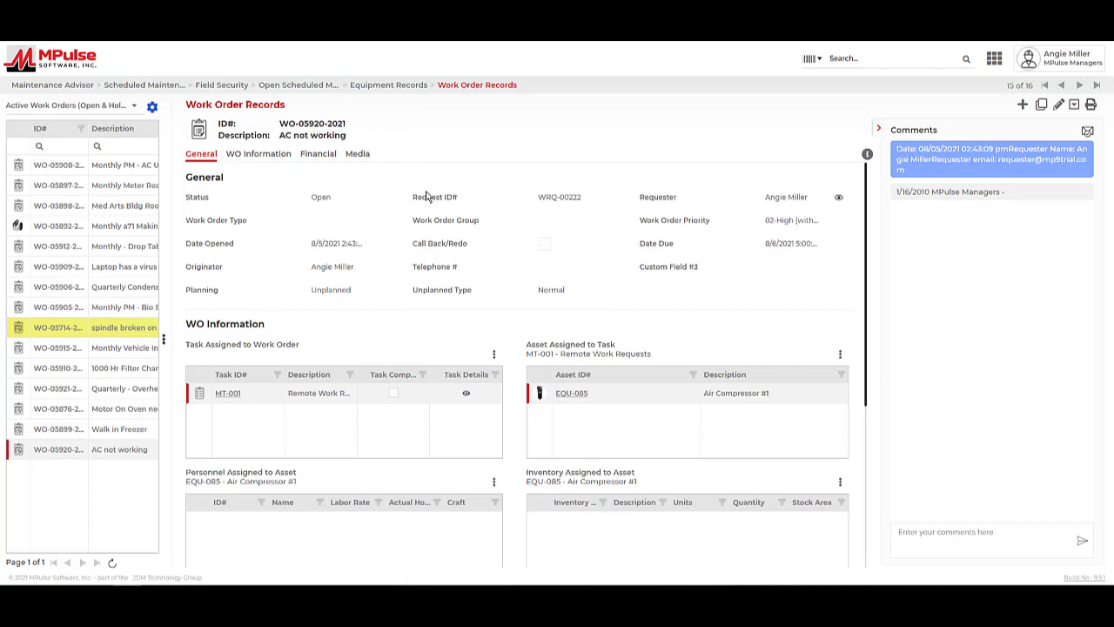
{"action": "left_click", "coordinate": [427, 199]}
{"action": "left_click", "coordinate": [567, 203]}
{"action": "left_click", "coordinate": [779, 207]}
{"action": "left_click", "coordinate": [336, 290]}
Show the WO Information section and highlight the Air Compressor #1 asset description
{"action": "left_click", "coordinate": [318, 296]}
{"action": "left_click", "coordinate": [259, 154]}
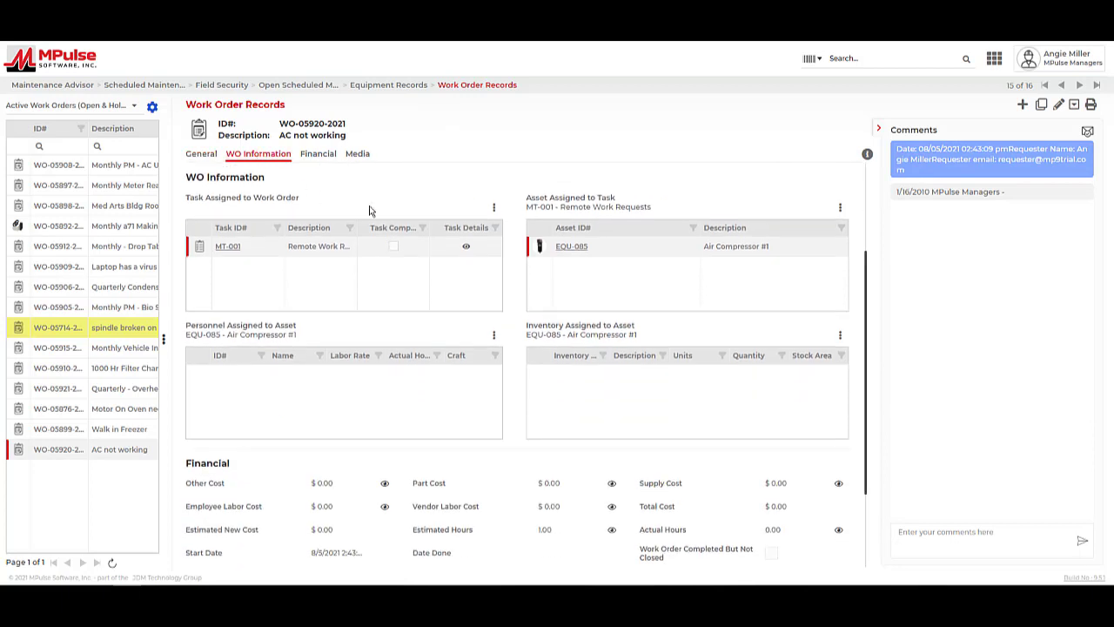
{"action": "triple_click", "coordinate": [736, 247]}
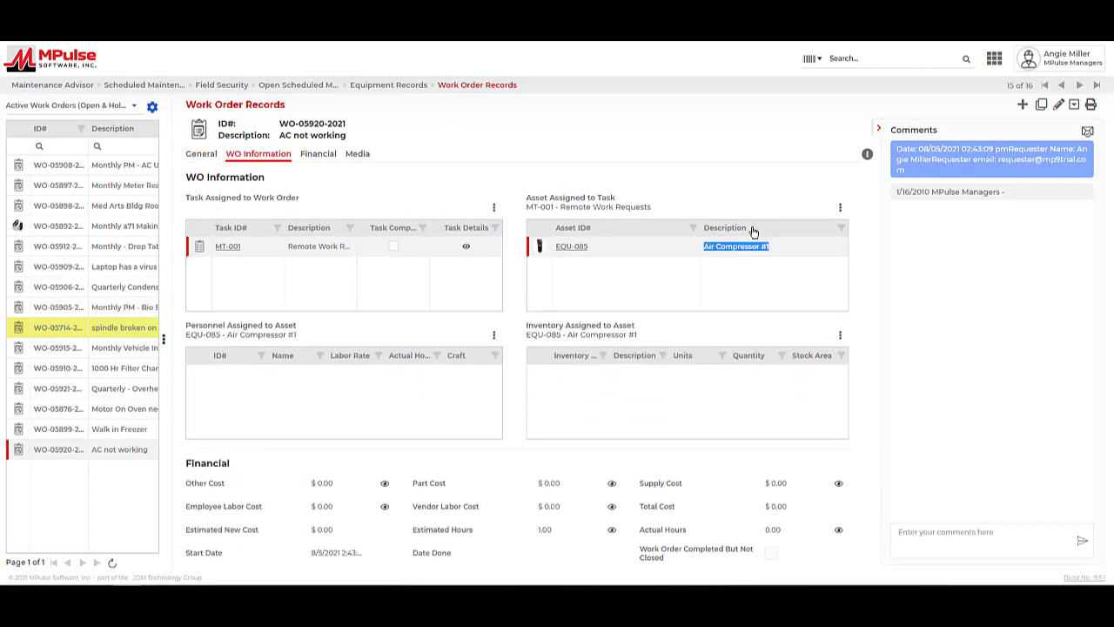
{"action": "left_click", "coordinate": [722, 265]}
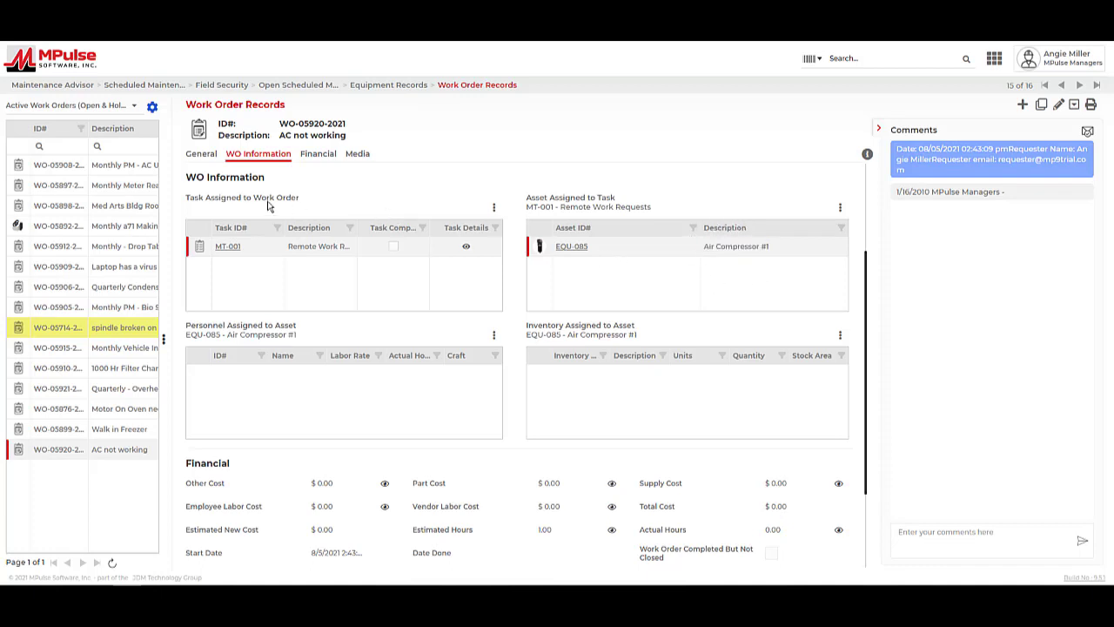
Point out the task, asset, personnel and inventory panels, then move to the Financial section
{"action": "triple_click", "coordinate": [266, 198]}
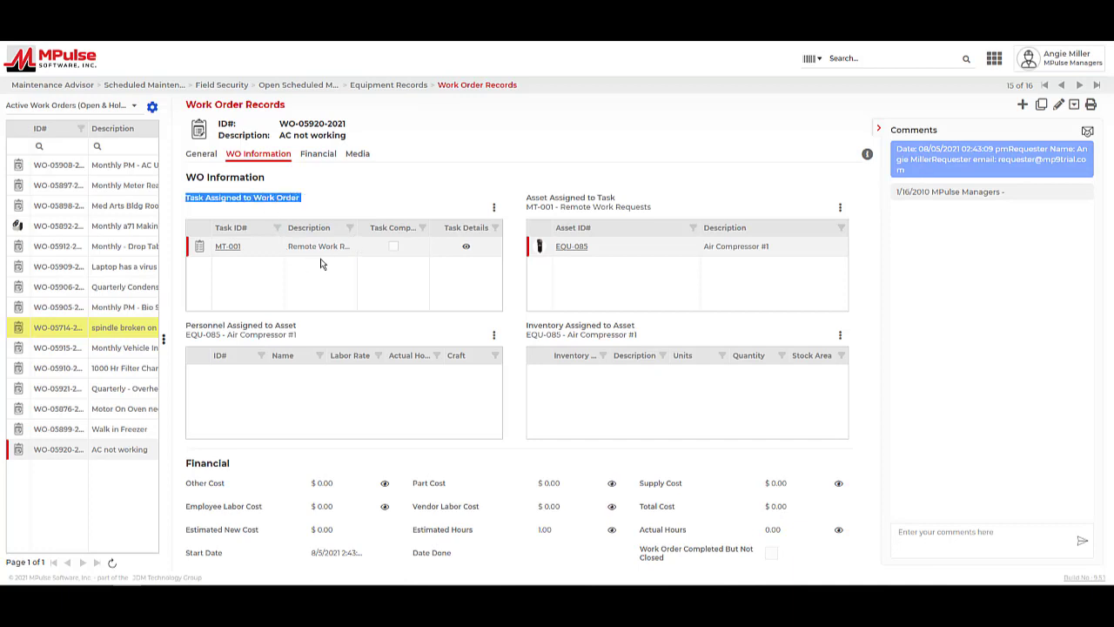
{"action": "triple_click", "coordinate": [578, 198]}
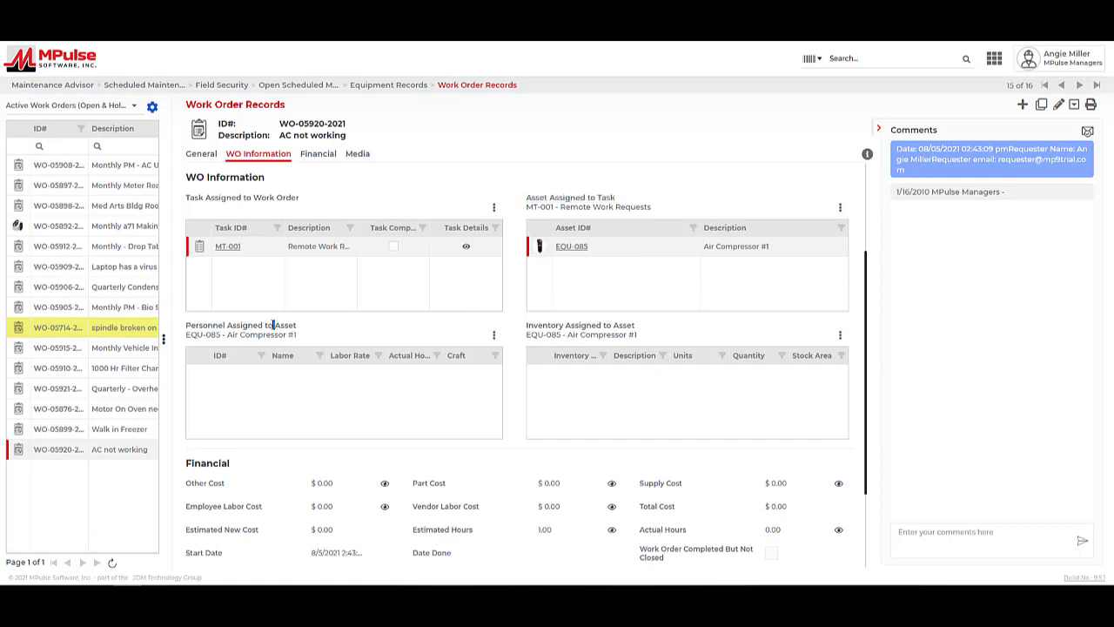
{"action": "triple_click", "coordinate": [273, 324]}
{"action": "triple_click", "coordinate": [551, 327]}
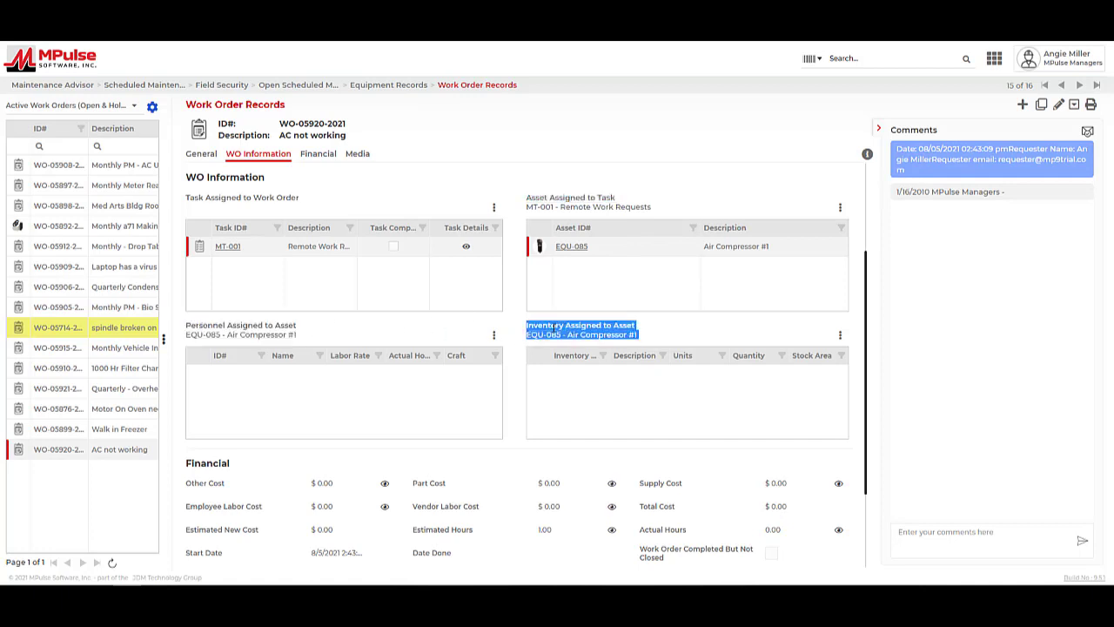
{"action": "left_click", "coordinate": [657, 340]}
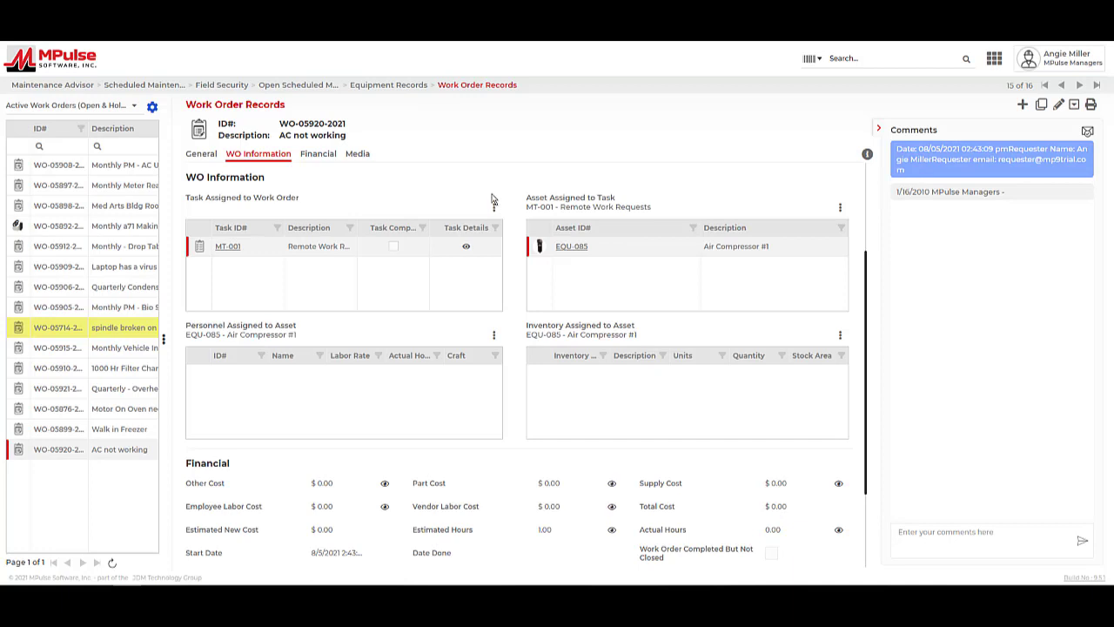
{"action": "left_click", "coordinate": [322, 155]}
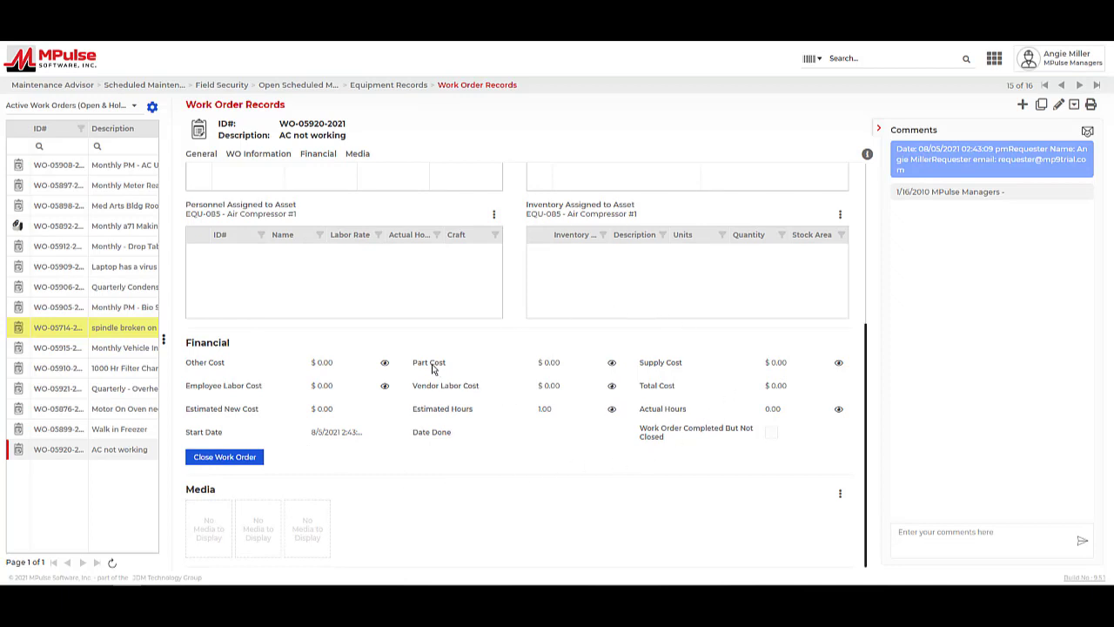
Review the work order's Financial cost fields
{"action": "left_click", "coordinate": [664, 364]}
{"action": "left_click", "coordinate": [231, 392]}
{"action": "left_click", "coordinate": [435, 387]}
{"action": "left_click", "coordinate": [216, 369]}
{"action": "left_click", "coordinate": [685, 434]}
Point out the Work Order Completed But Not Closed label and begin closing the work order
{"action": "triple_click", "coordinate": [692, 438]}
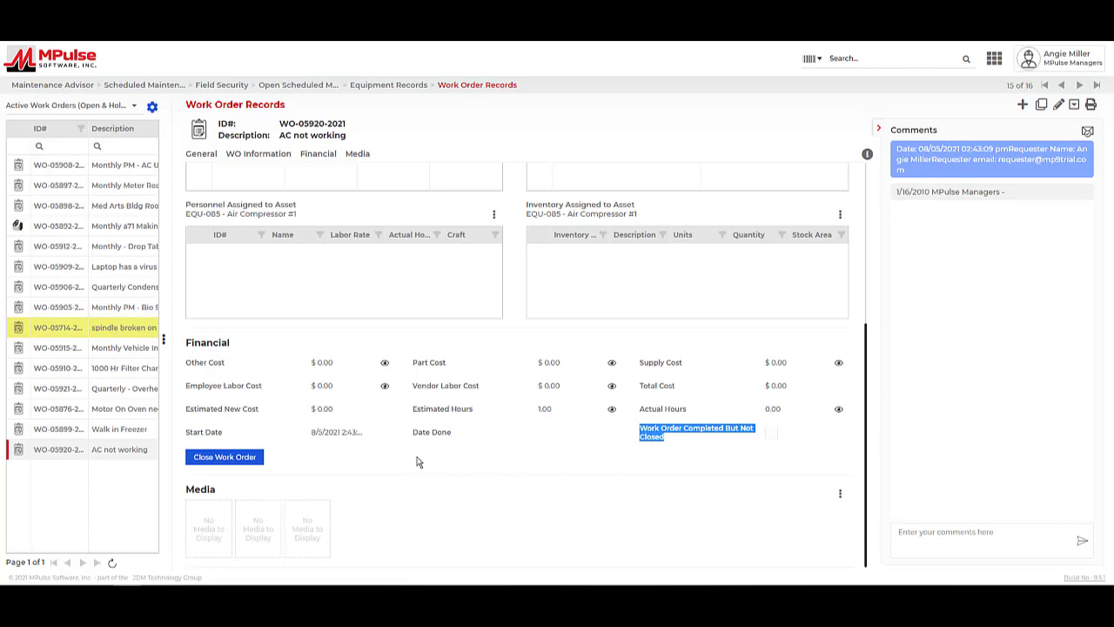
{"action": "left_click", "coordinate": [398, 466]}
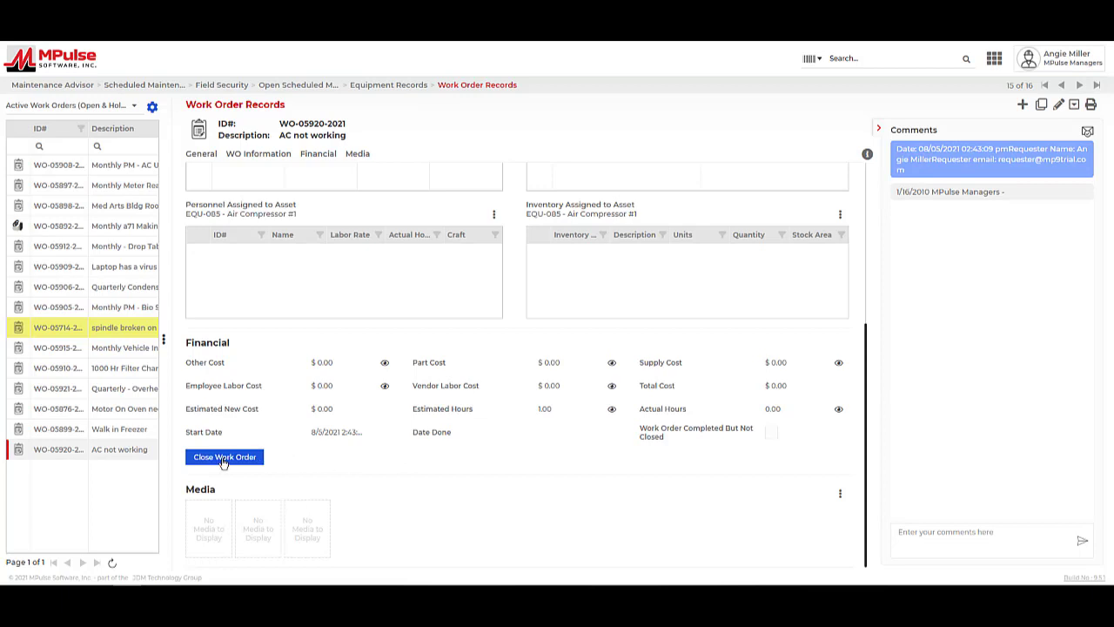
{"action": "left_click", "coordinate": [224, 459]}
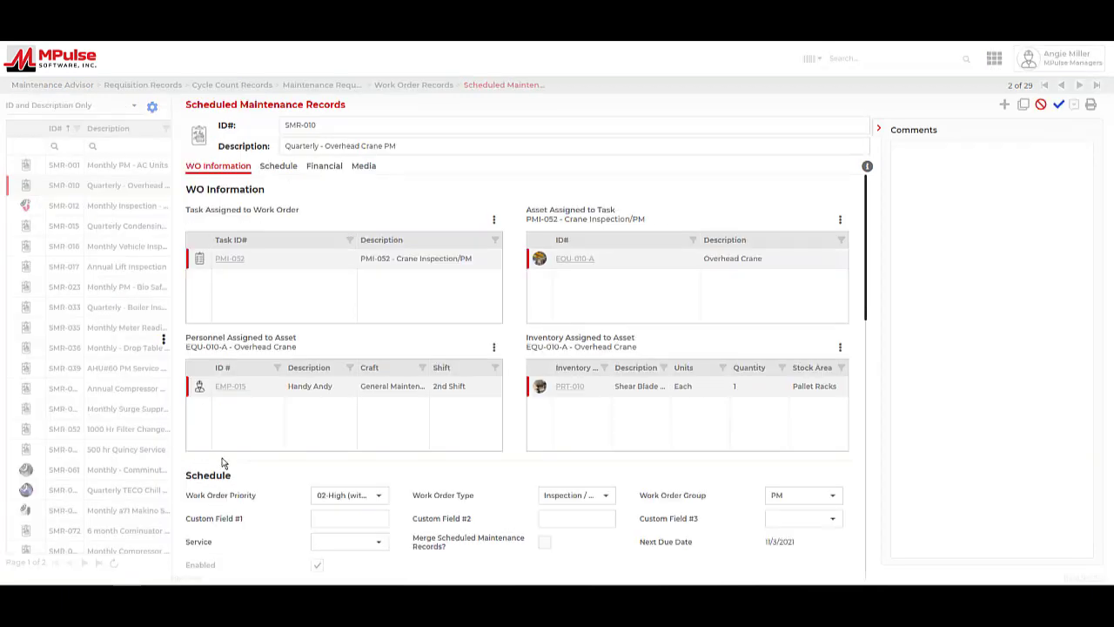
Highlight the Scheduled Maintenance Records list and open SMR-010, Quarterly - Overhead Crane PM
{"action": "triple_click", "coordinate": [250, 108]}
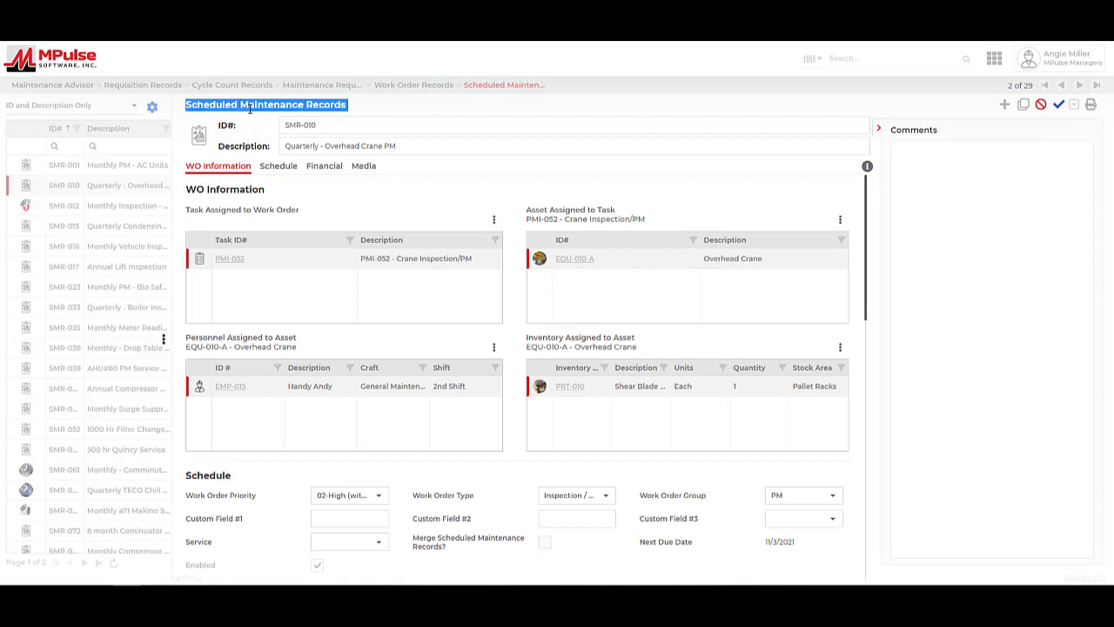
{"action": "left_click", "coordinate": [368, 112]}
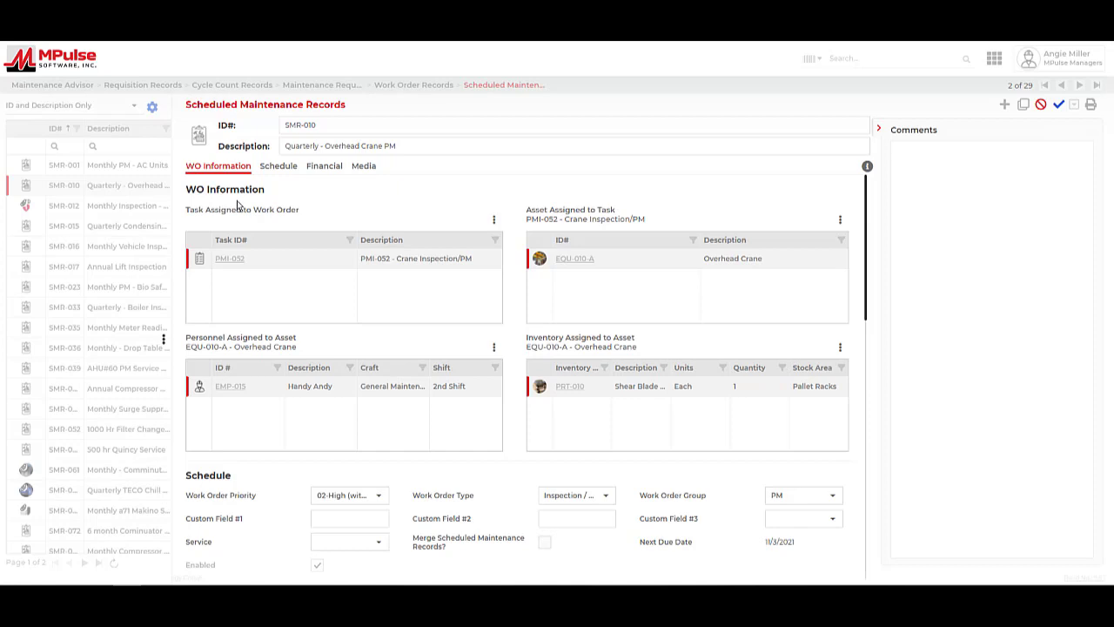
{"action": "left_click", "coordinate": [421, 263]}
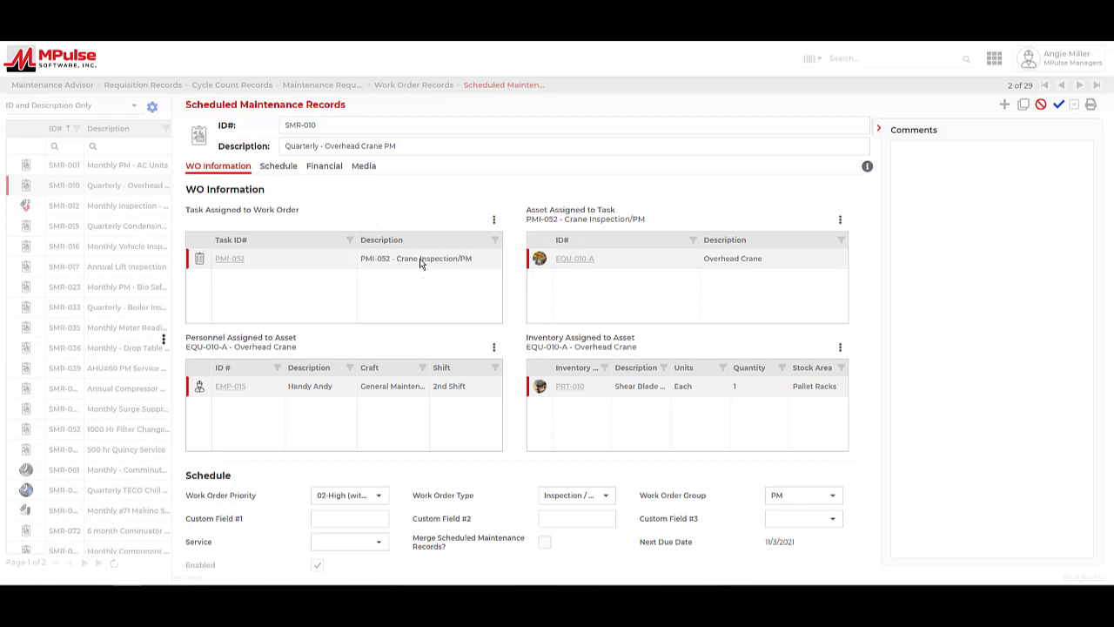
{"action": "left_click", "coordinate": [421, 263]}
{"action": "left_click", "coordinate": [705, 263]}
{"action": "left_click", "coordinate": [706, 263]}
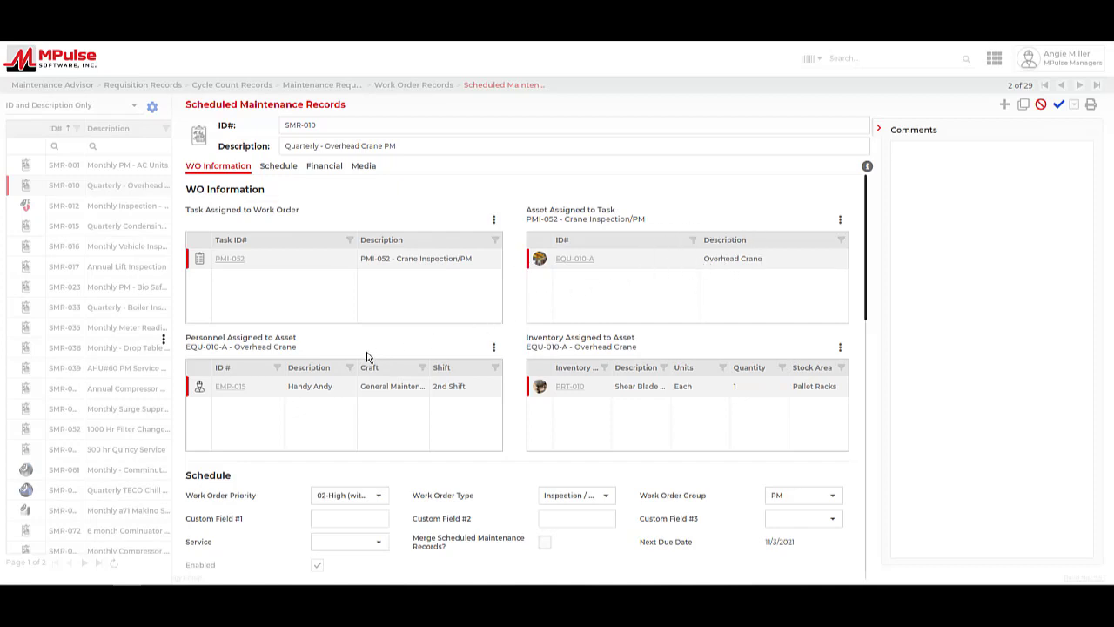
Review SMR-010's grids and show its floating 3-month schedule, next due 11/3/2021
{"action": "left_click", "coordinate": [315, 387]}
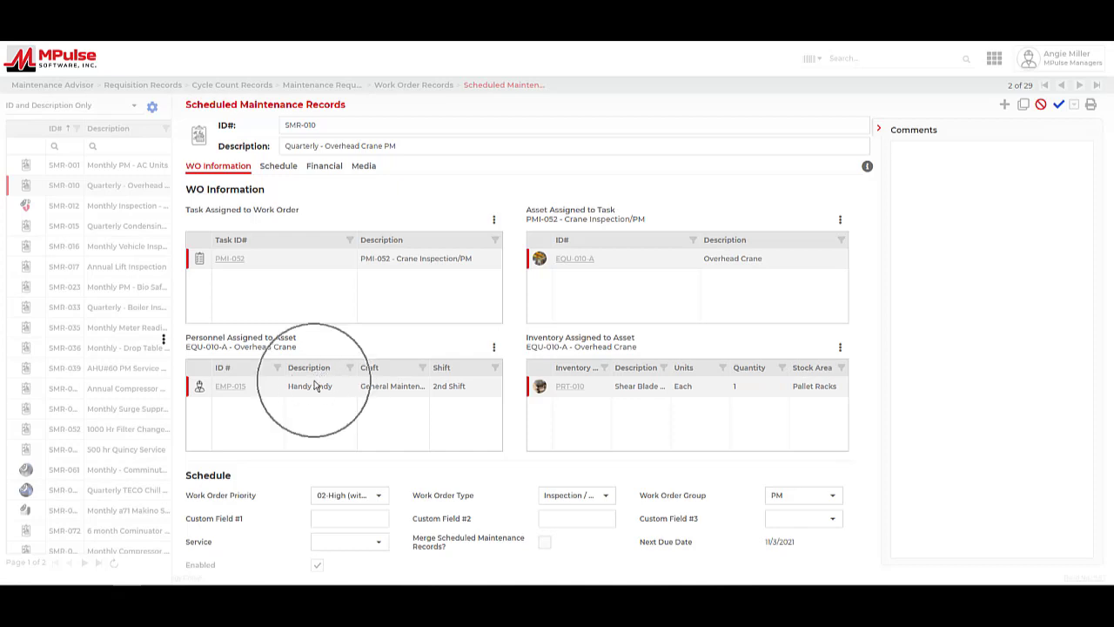
{"action": "left_click", "coordinate": [634, 391]}
{"action": "left_click", "coordinate": [633, 391]}
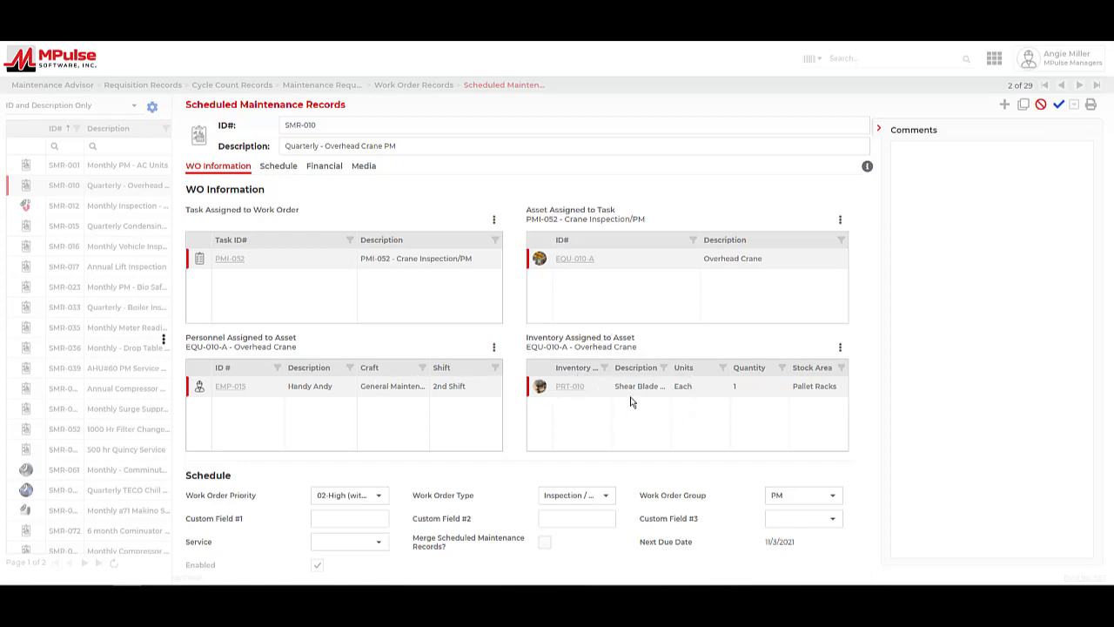
{"action": "left_click", "coordinate": [278, 170]}
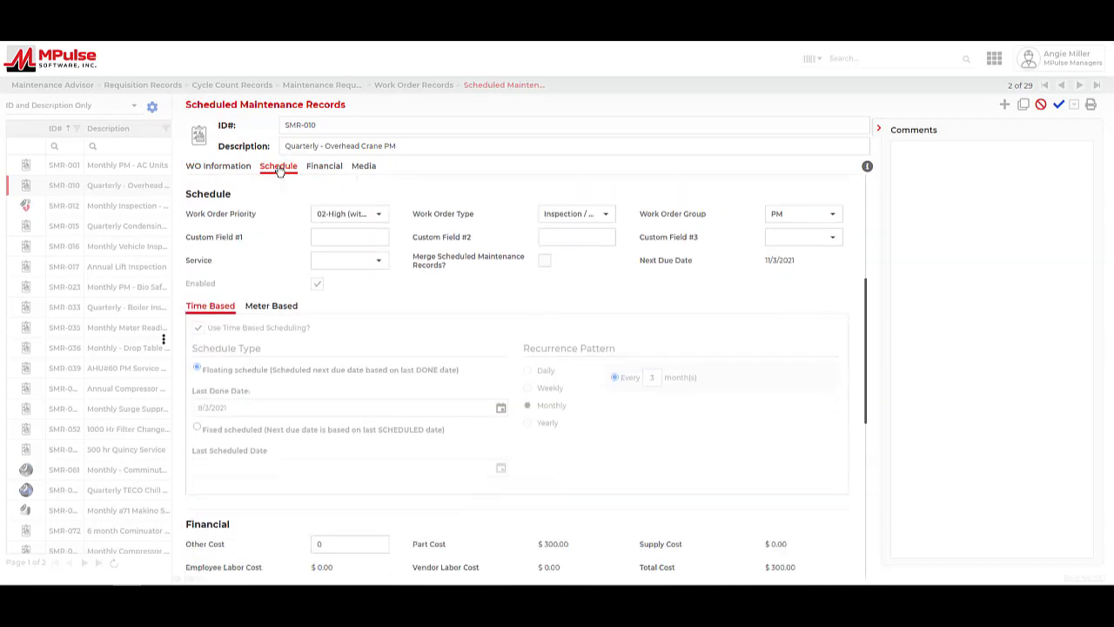
{"action": "left_click", "coordinate": [209, 306]}
{"action": "left_click", "coordinate": [209, 306]}
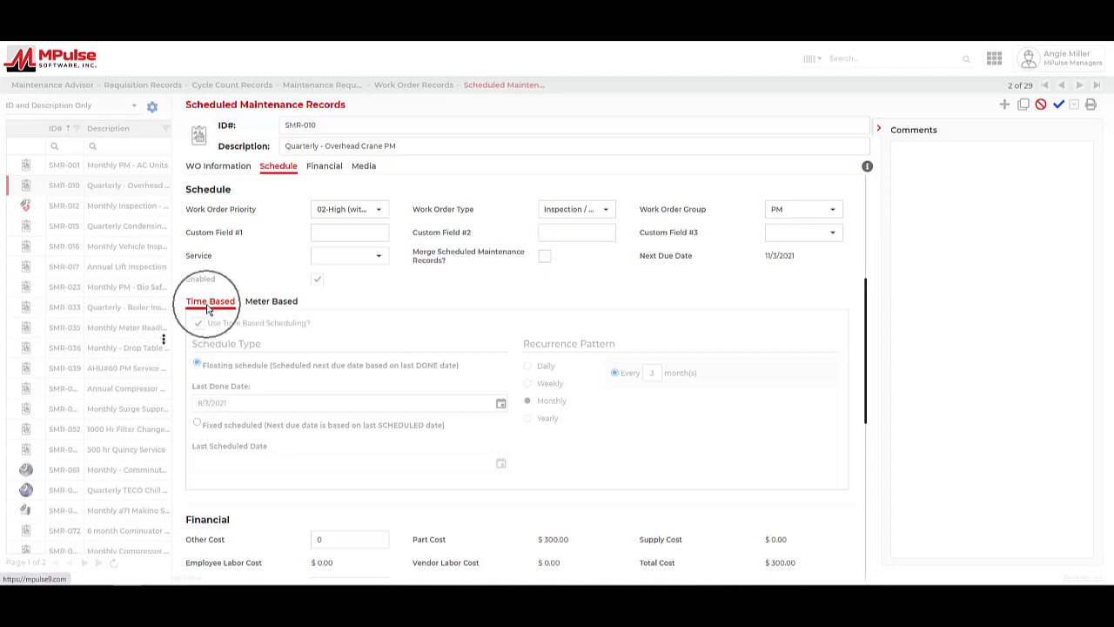
{"action": "left_click", "coordinate": [209, 370]}
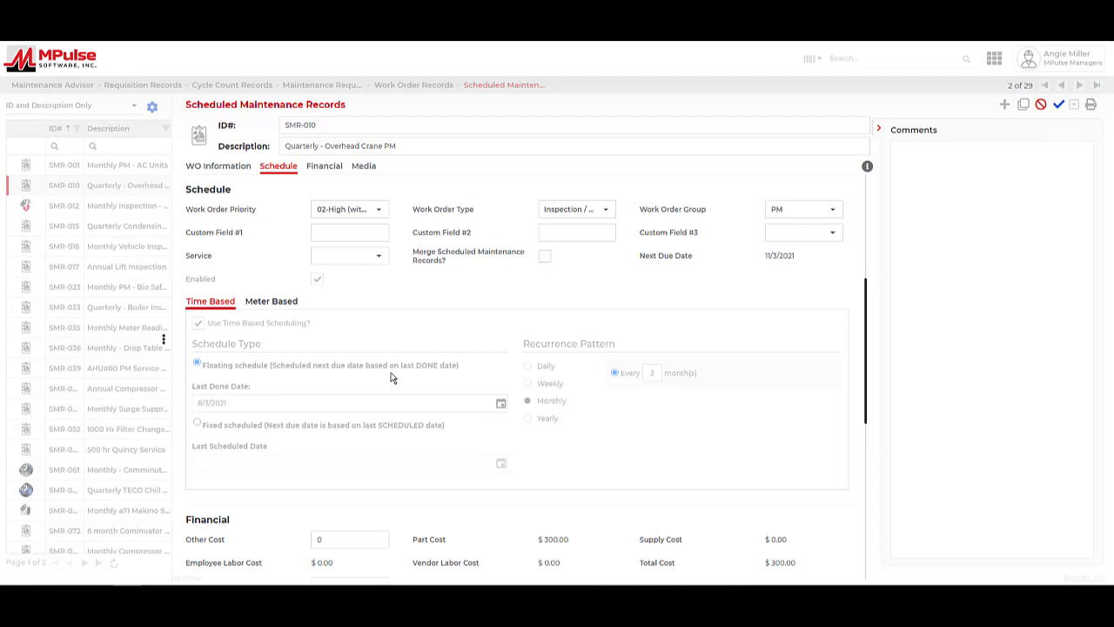
{"action": "left_click", "coordinate": [225, 427]}
{"action": "left_click", "coordinate": [400, 427]}
{"action": "left_click", "coordinate": [276, 307]}
{"action": "left_click", "coordinate": [276, 307]}
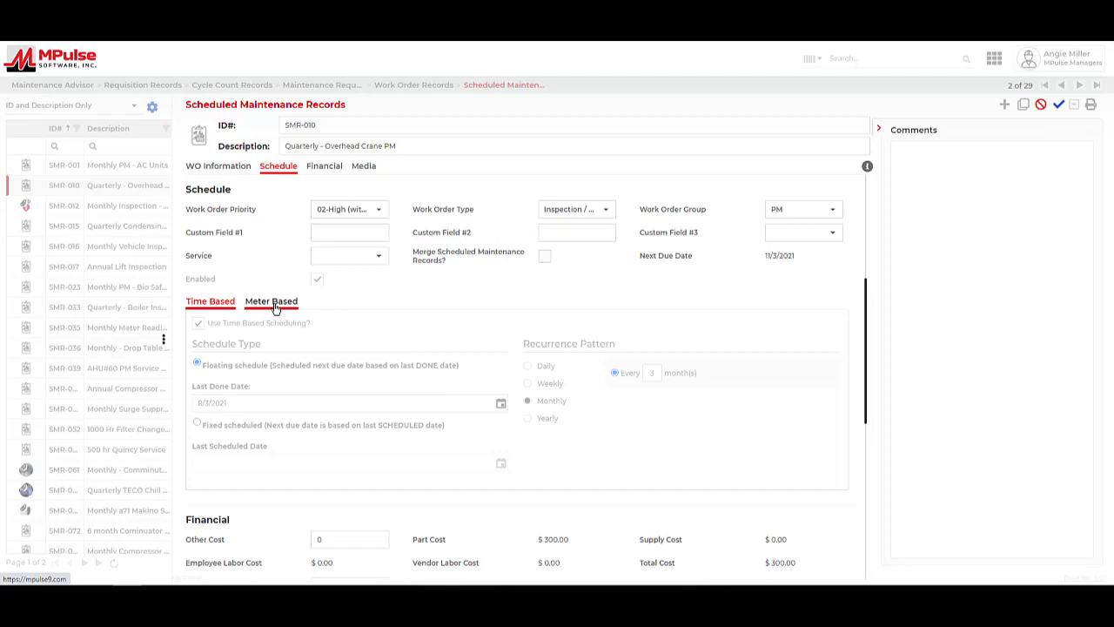
{"action": "left_click", "coordinate": [211, 302]}
{"action": "left_click", "coordinate": [263, 303]}
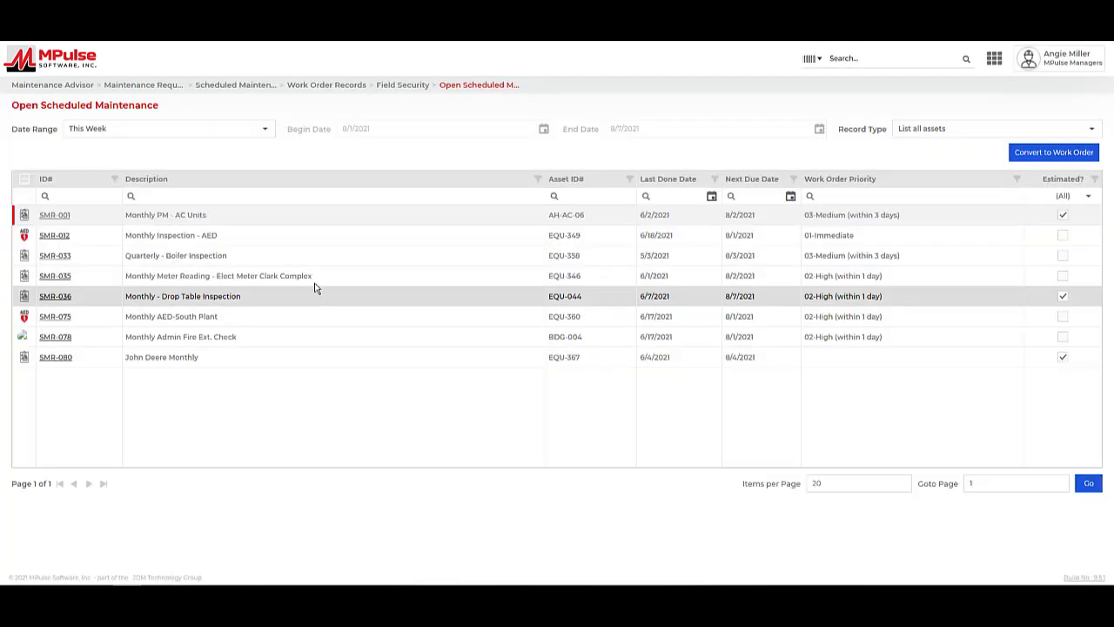
Convert the open scheduled maintenance to work orders, bringing up WO-05921-2021 for the overhead crane
{"action": "triple_click", "coordinate": [149, 102]}
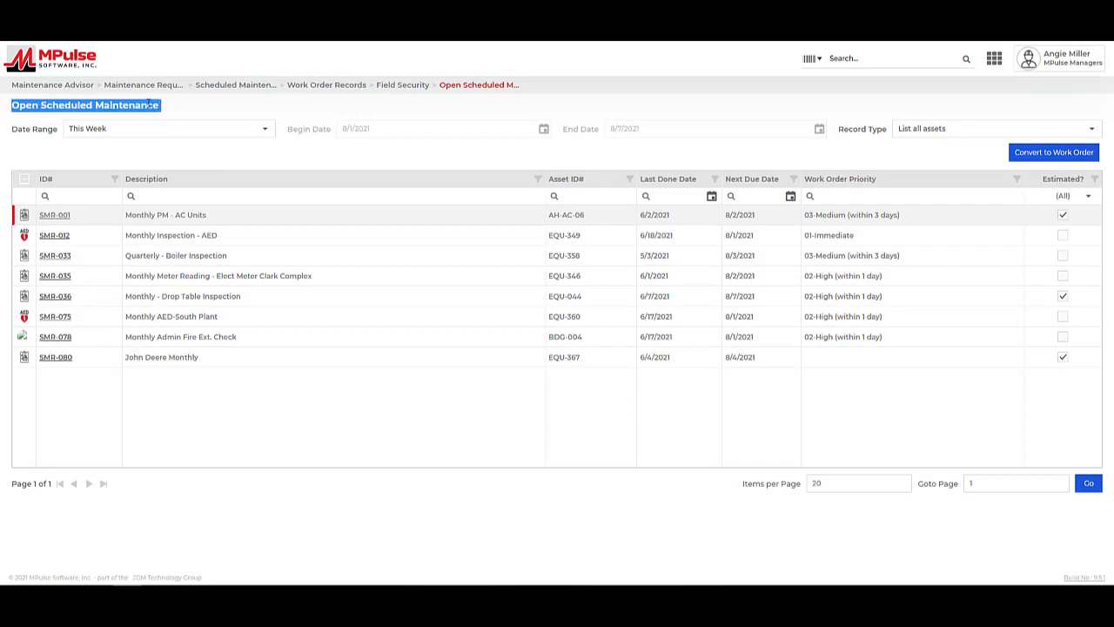
{"action": "left_click", "coordinate": [180, 114]}
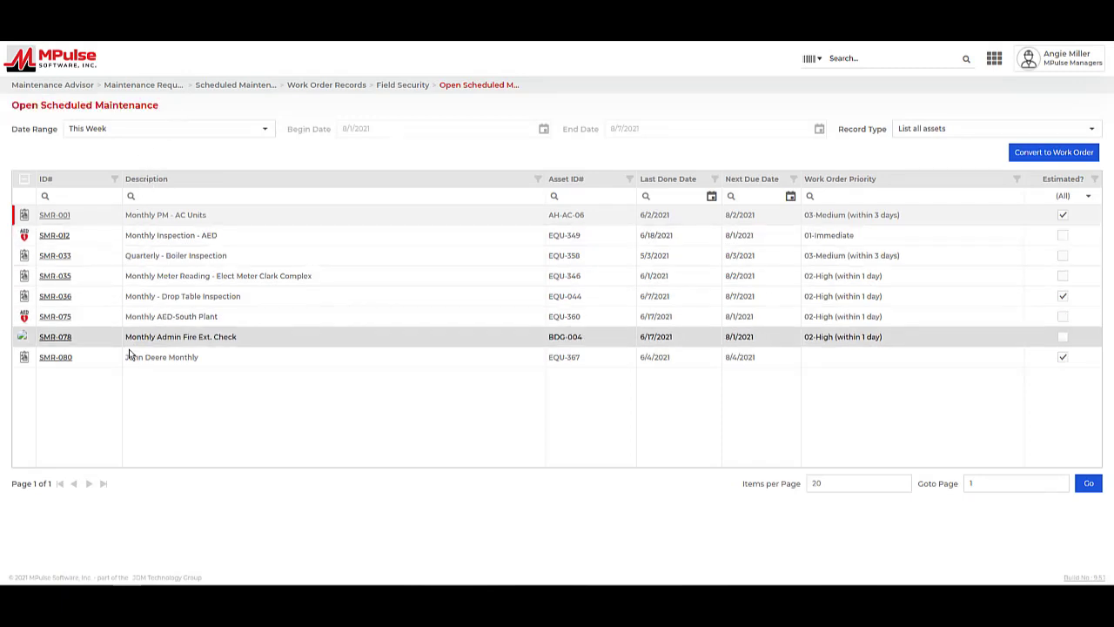
{"action": "left_click", "coordinate": [1032, 154]}
{"action": "left_click", "coordinate": [1032, 155]}
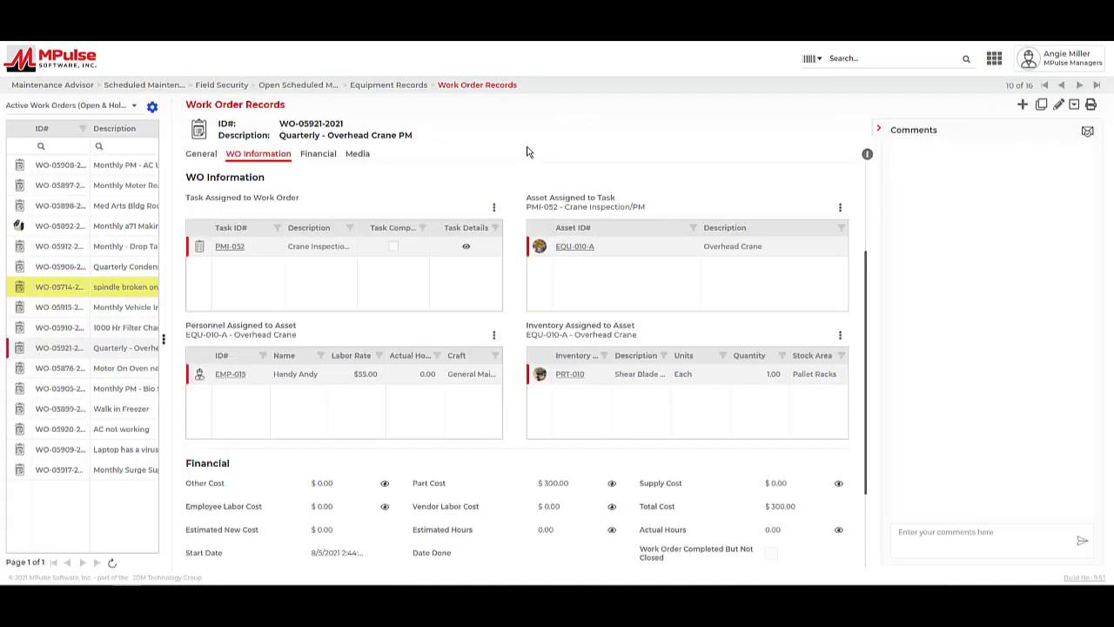
Review the general details of work order WO-05921-2021
{"action": "left_click", "coordinate": [198, 154]}
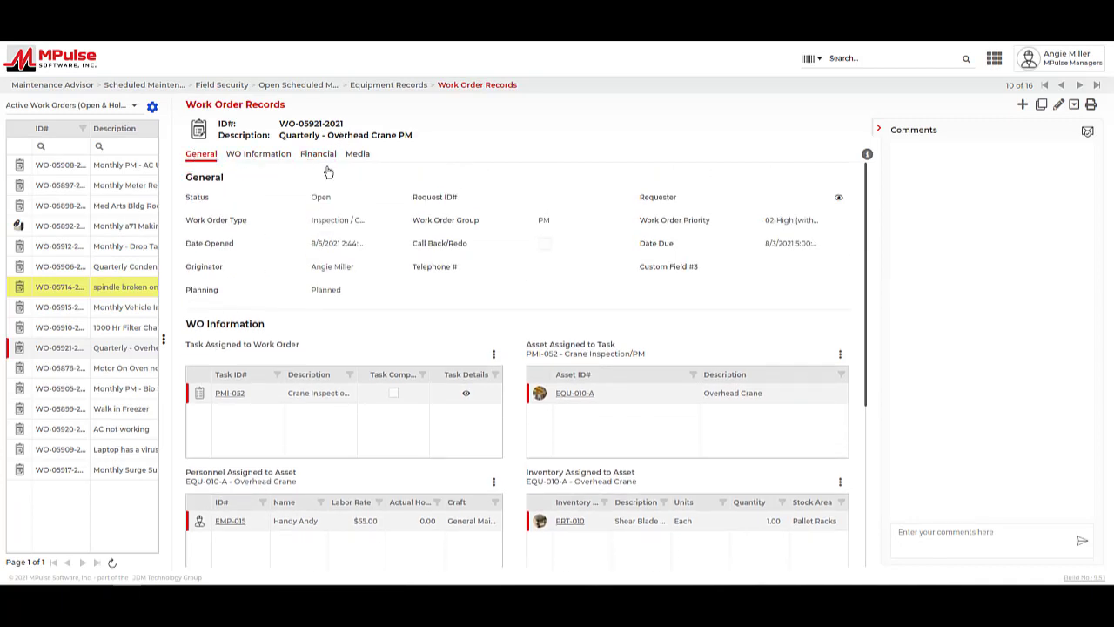
{"action": "left_click", "coordinate": [237, 220]}
{"action": "left_click", "coordinate": [456, 219]}
{"action": "left_click", "coordinate": [652, 245]}
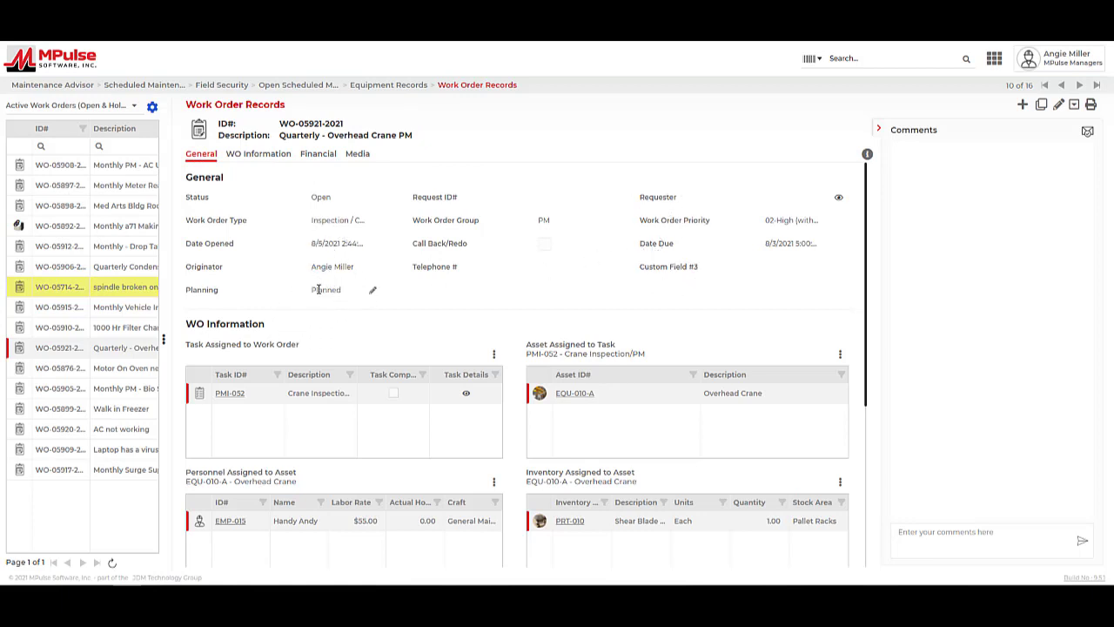
Review the work order's task, asset, personnel and parts, then return to the Maintenance Advisor dashboard
{"action": "left_click", "coordinate": [257, 155]}
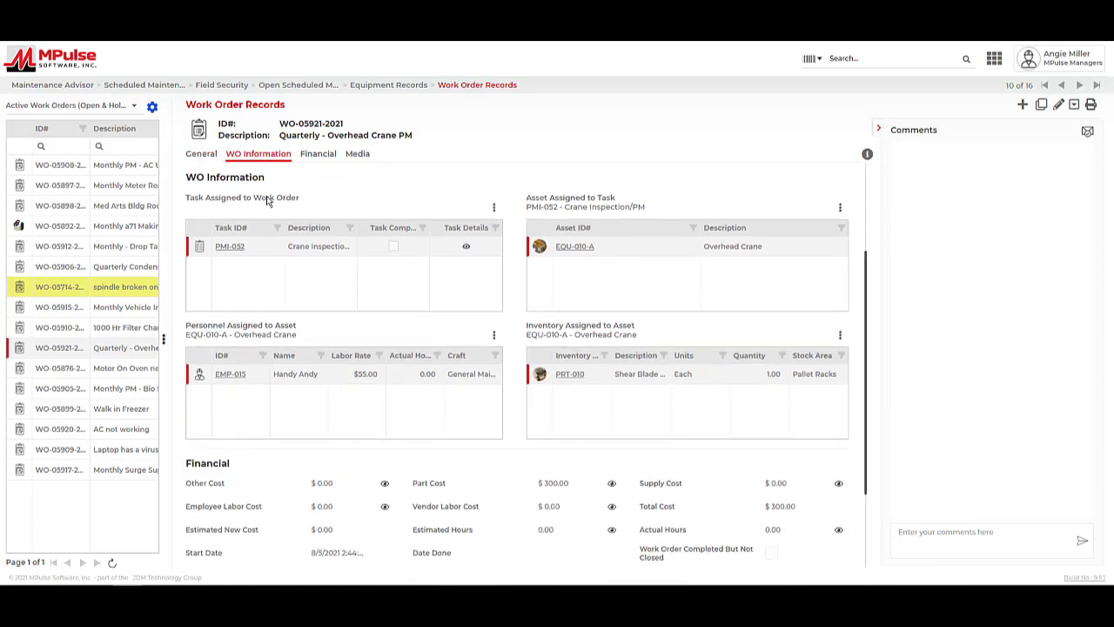
{"action": "left_click", "coordinate": [319, 249]}
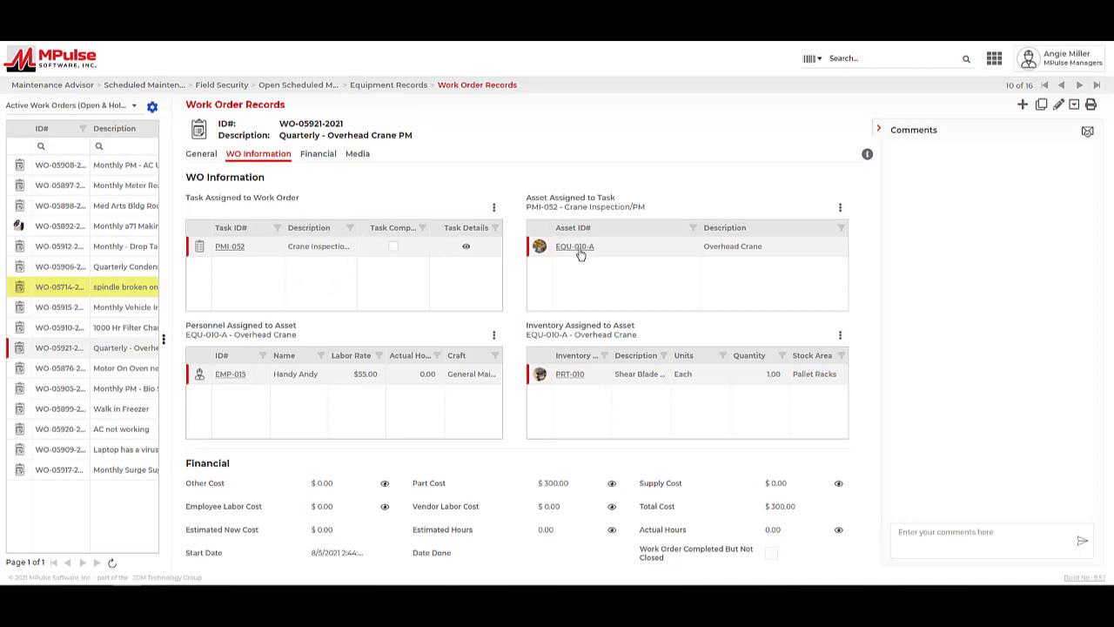
{"action": "left_click", "coordinate": [689, 246]}
{"action": "left_click", "coordinate": [605, 380]}
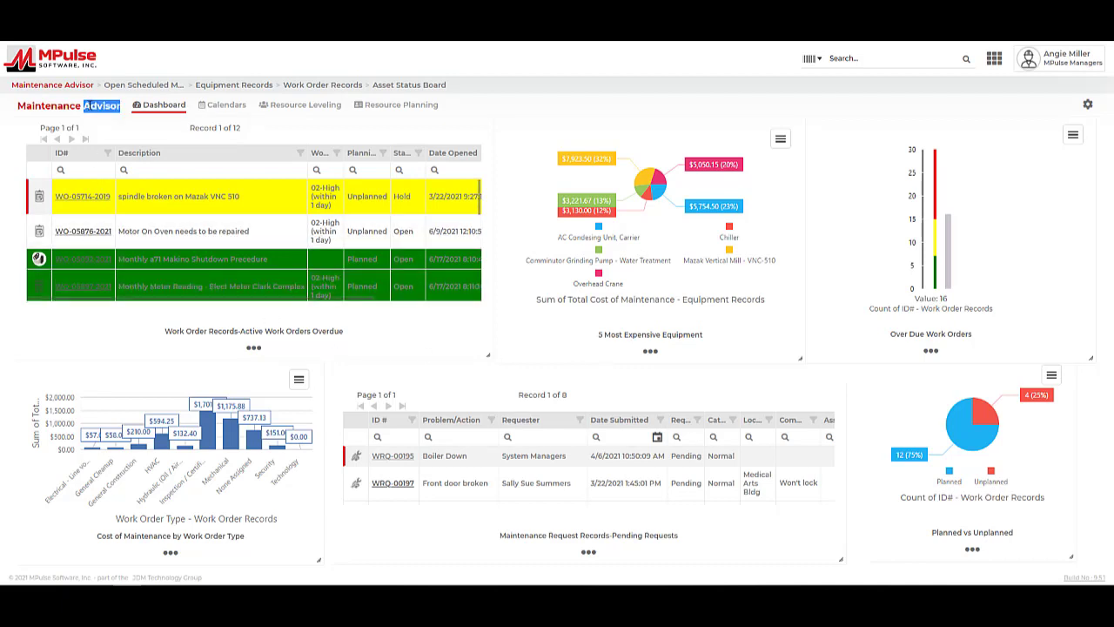
Show the August 2021 calendar of open and on-hold work orders, including WO-05921-2021
{"action": "triple_click", "coordinate": [88, 105]}
{"action": "left_click", "coordinate": [66, 108]}
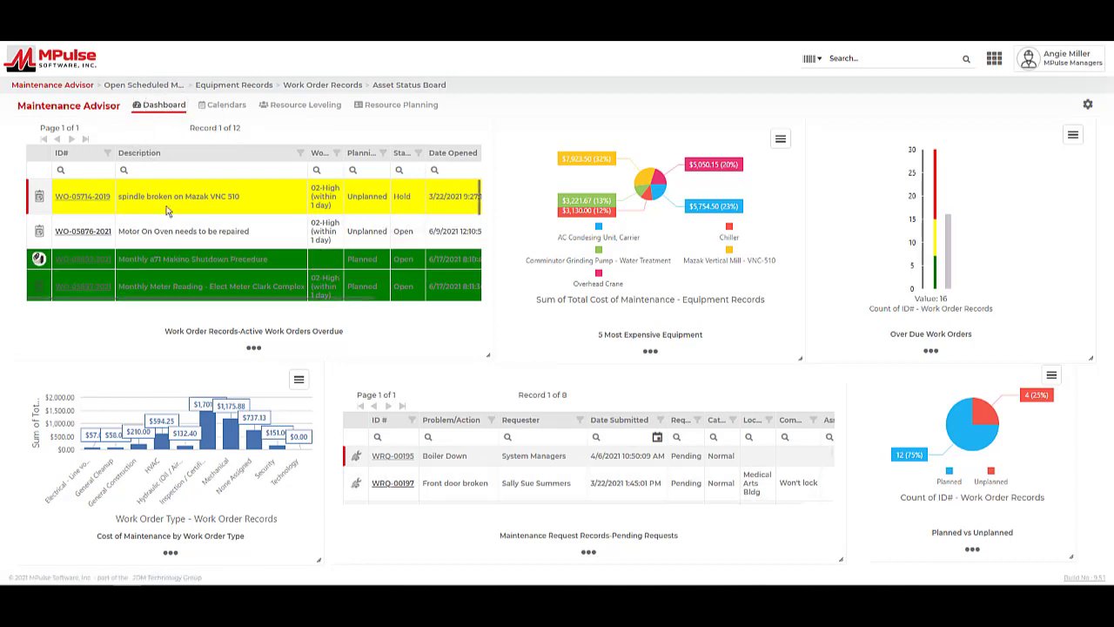
{"action": "left_click", "coordinate": [261, 333]}
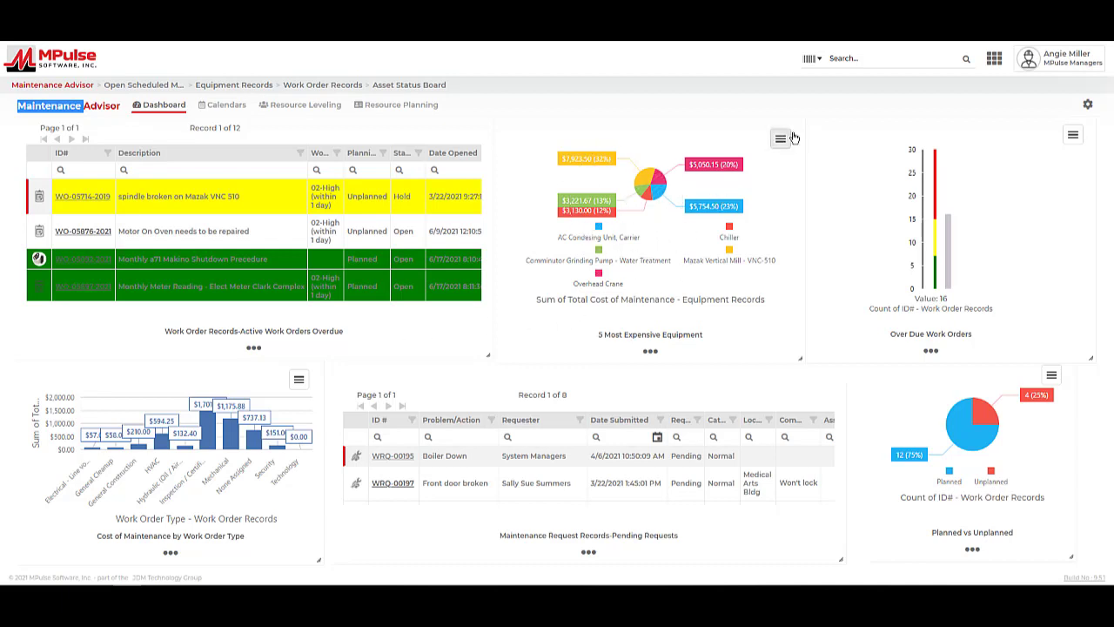
{"action": "left_click", "coordinate": [814, 116]}
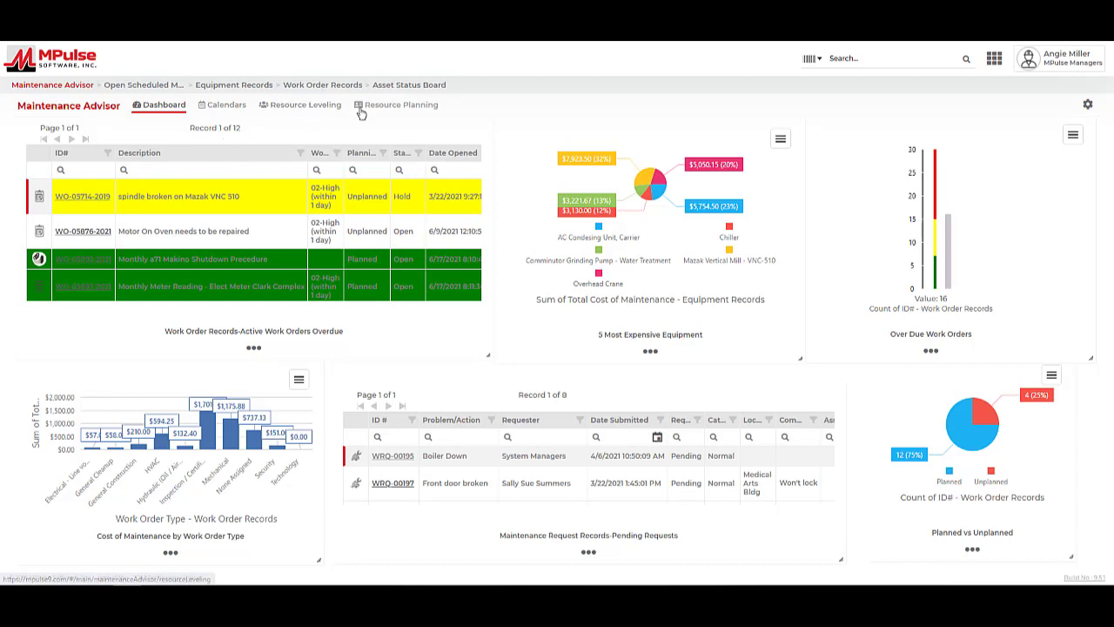
{"action": "left_click", "coordinate": [227, 108]}
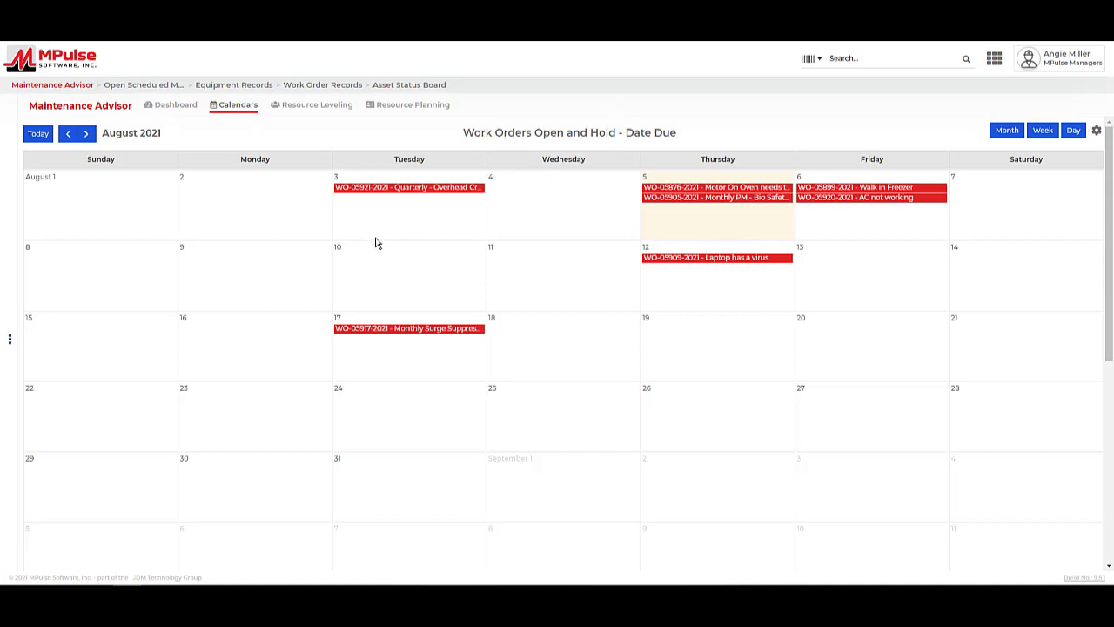
Check WO-05876-2021, move WO-05905-2021 to Friday 13 August, and open Resource Leveling
{"action": "left_click", "coordinate": [716, 191]}
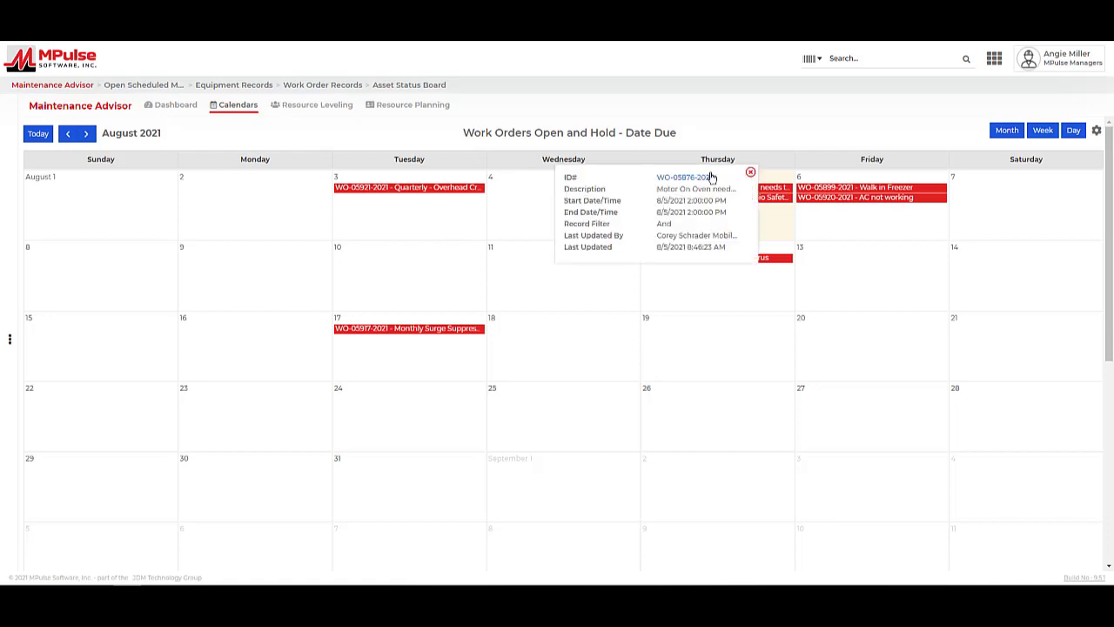
{"action": "left_click", "coordinate": [751, 173]}
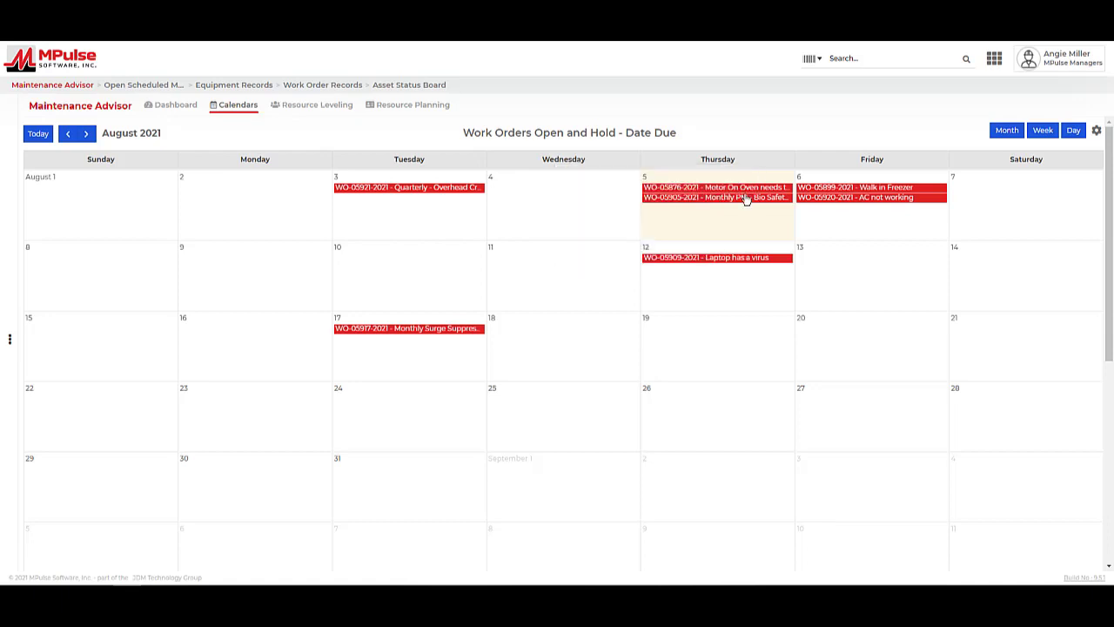
{"action": "left_click_drag", "start_coordinate": [744, 198], "coordinate": [861, 286]}
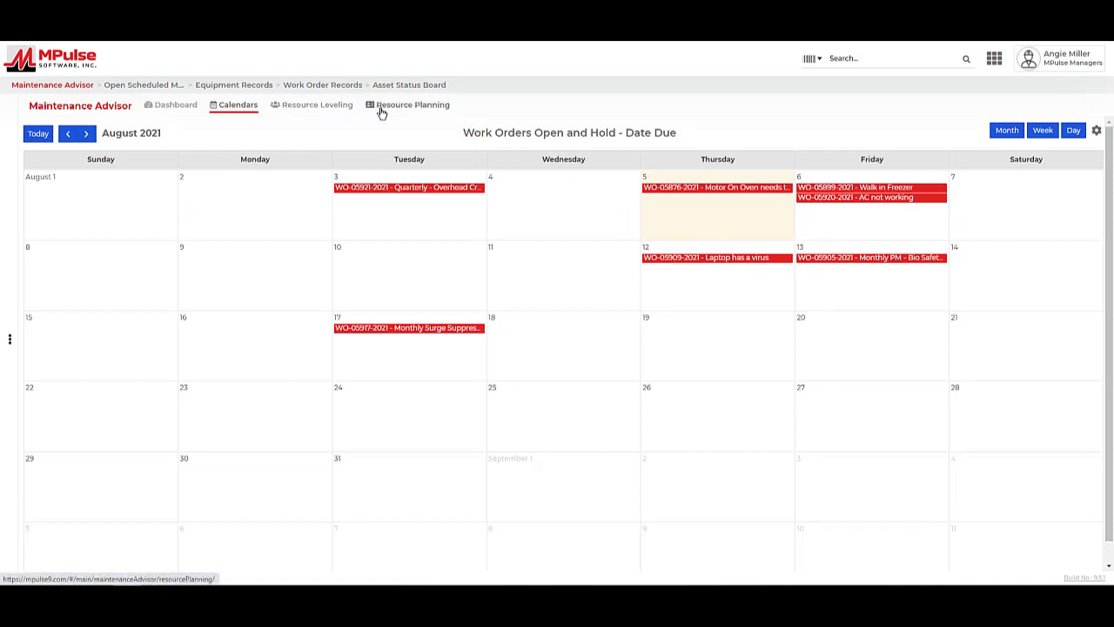
{"action": "left_click", "coordinate": [335, 108]}
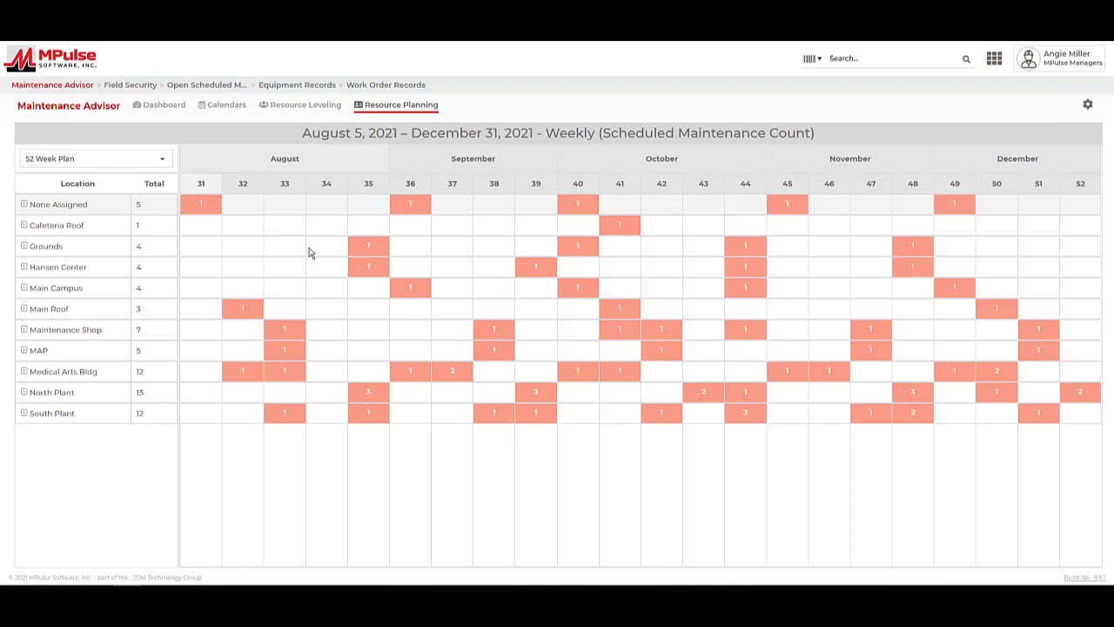
List the Grounds scheduled maintenance due in one week, then close the list
{"action": "left_click", "coordinate": [366, 254]}
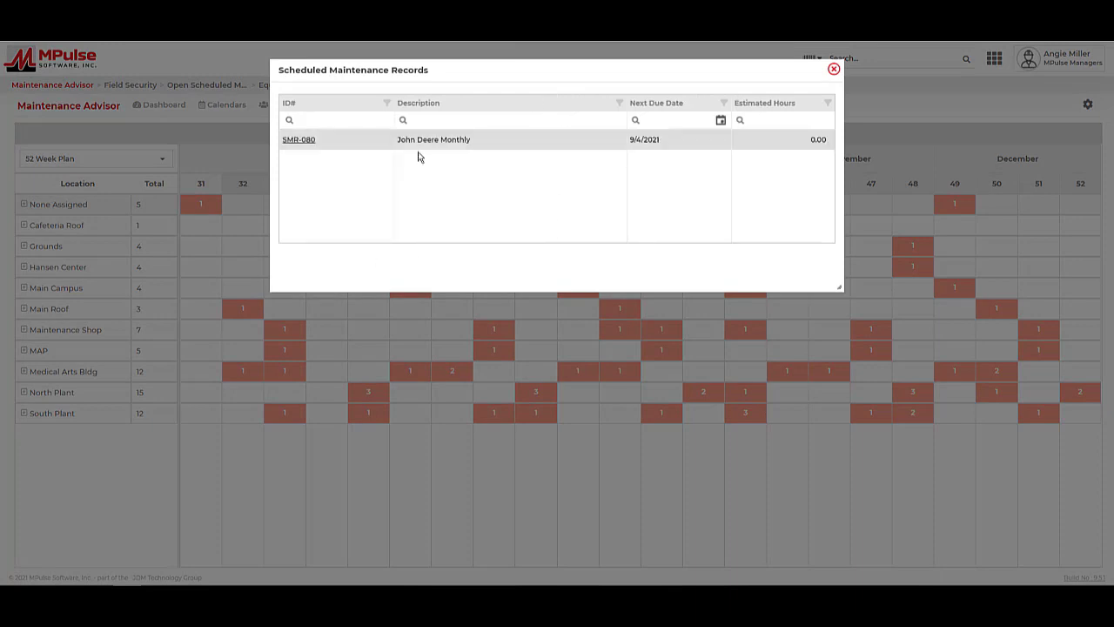
{"action": "left_click", "coordinate": [833, 70]}
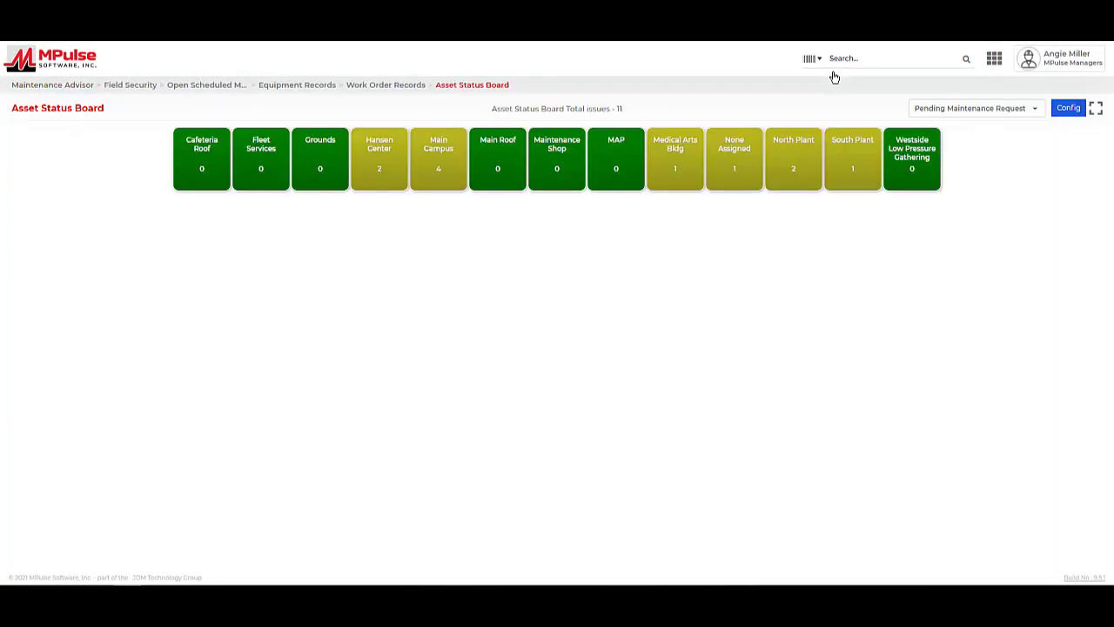
Switch the status board to Life Expectancy, showing 8 issues with Levitron Surge Suppressor red
{"action": "left_click", "coordinate": [1035, 110]}
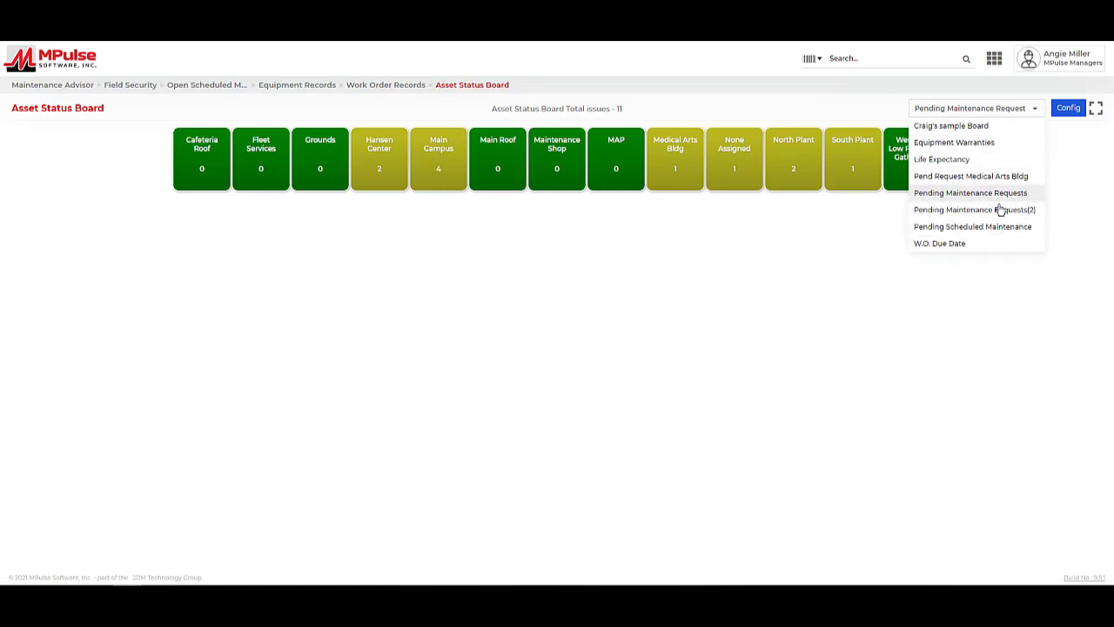
{"action": "left_click", "coordinate": [953, 146]}
{"action": "left_click", "coordinate": [946, 155]}
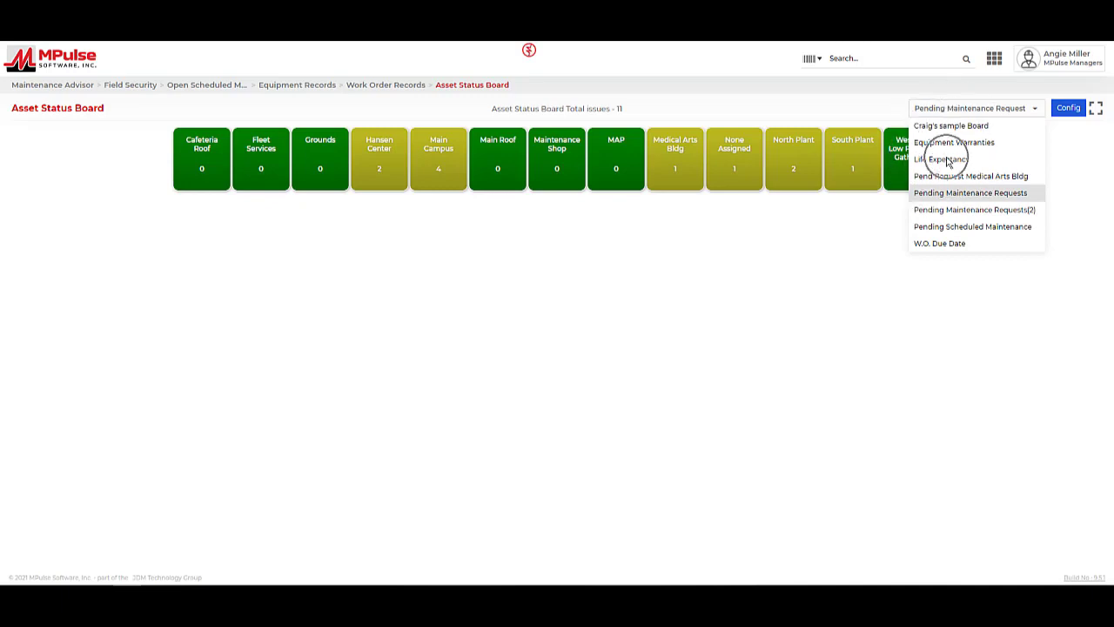
{"action": "left_click", "coordinate": [1035, 111]}
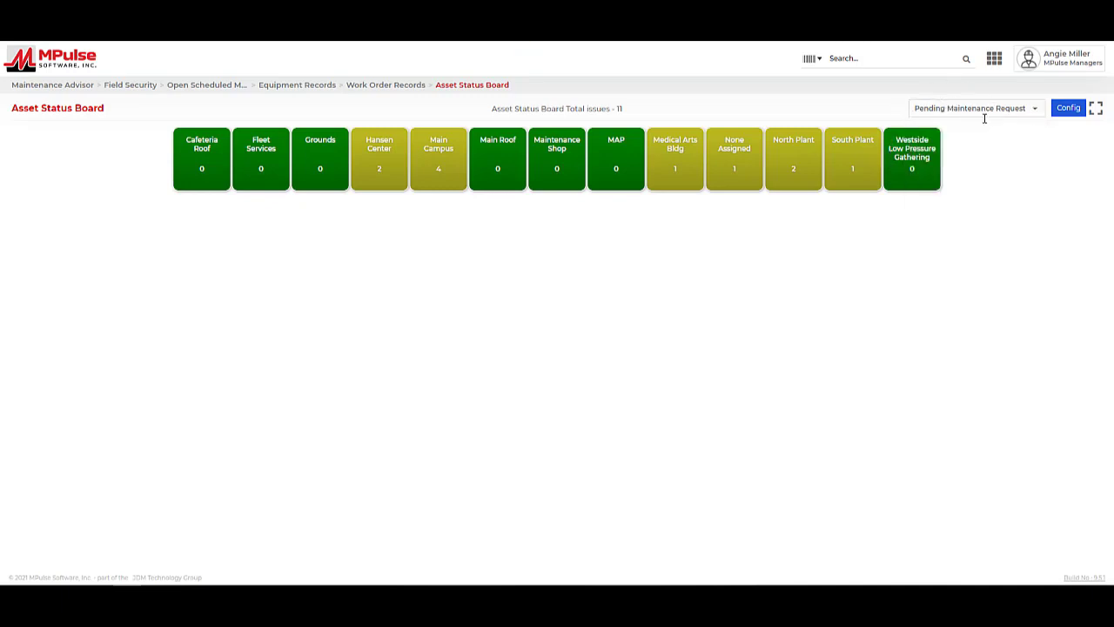
{"action": "left_click", "coordinate": [438, 150]}
{"action": "left_click", "coordinate": [484, 143]}
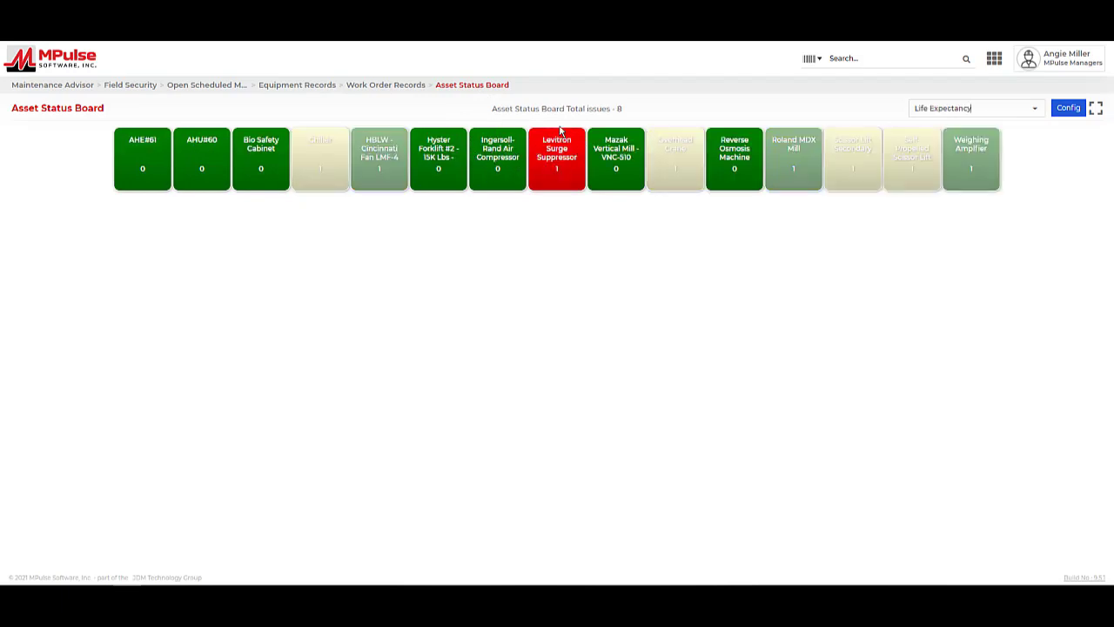
{"action": "left_click", "coordinate": [546, 185]}
{"action": "left_click", "coordinate": [655, 183]}
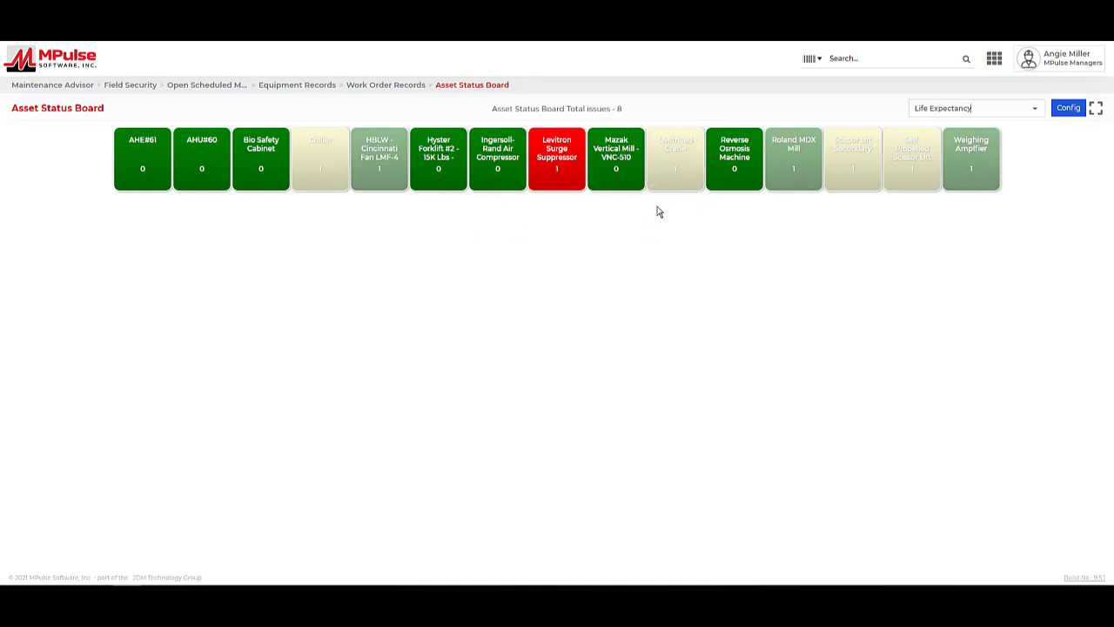